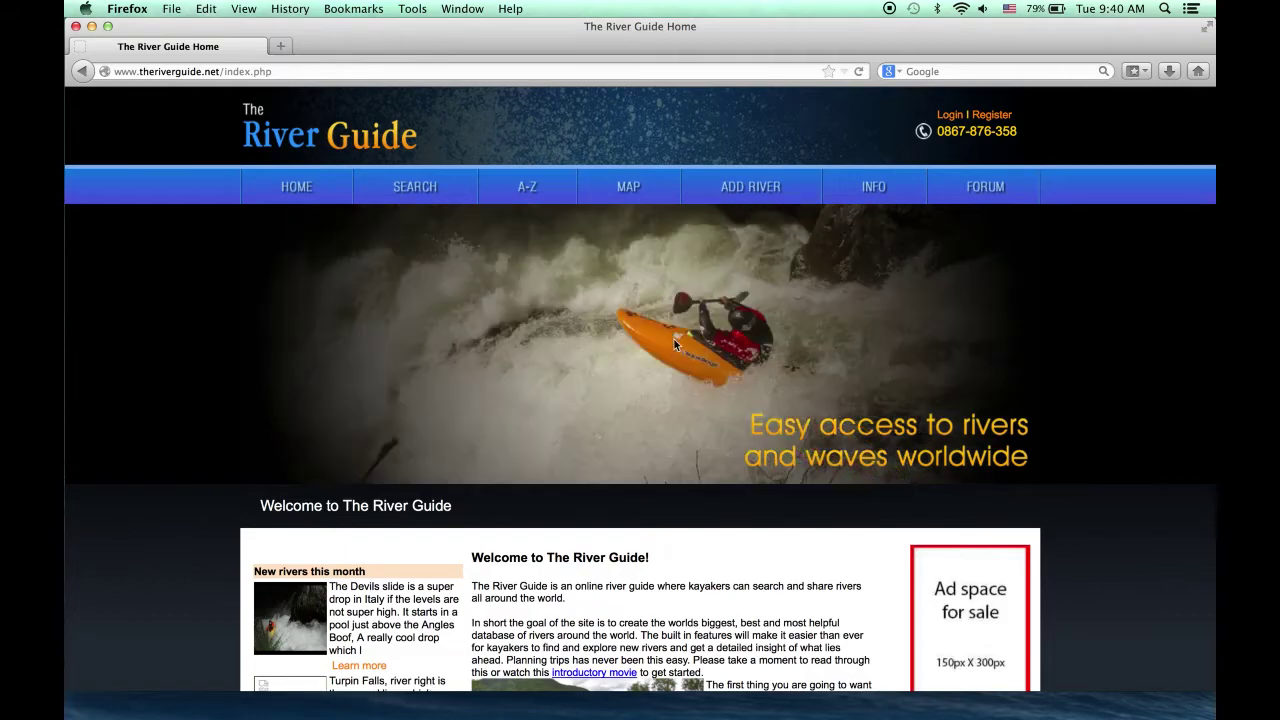
Step: Look through the home page's welcome text and its lists of new and most popular rivers
scroll(675, 340, down, 5)
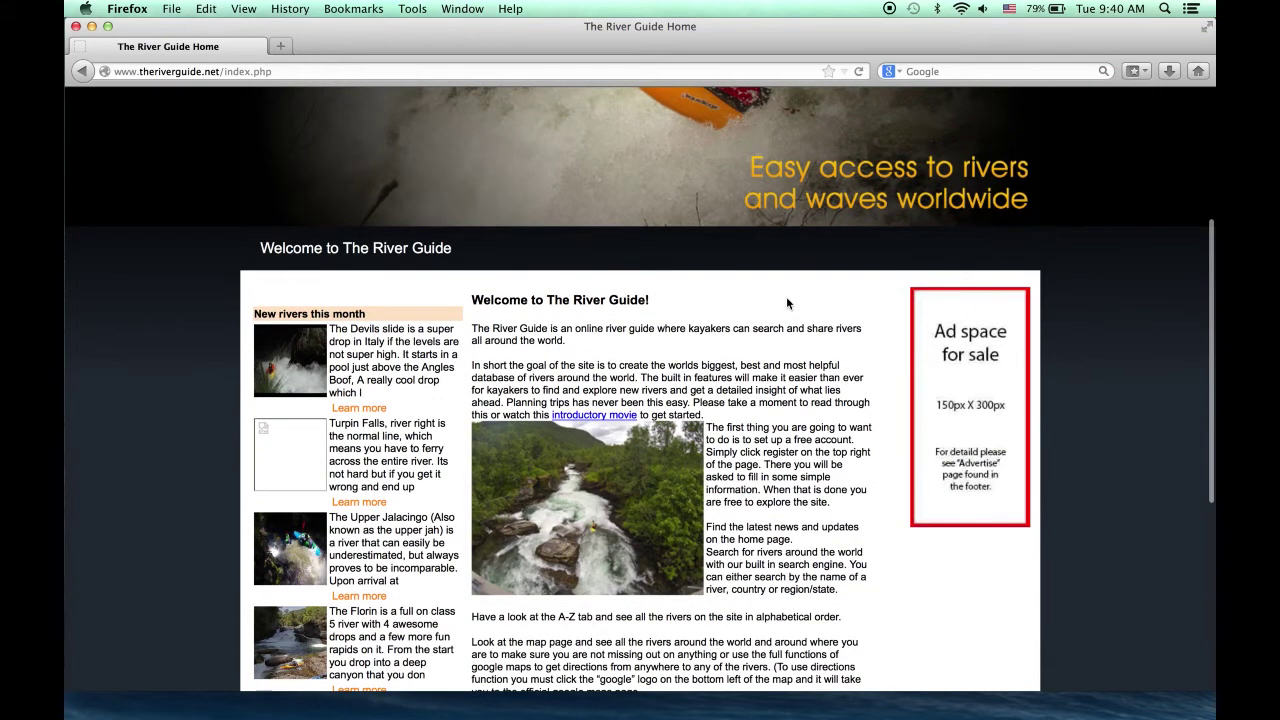
scroll(781, 307, up, 5)
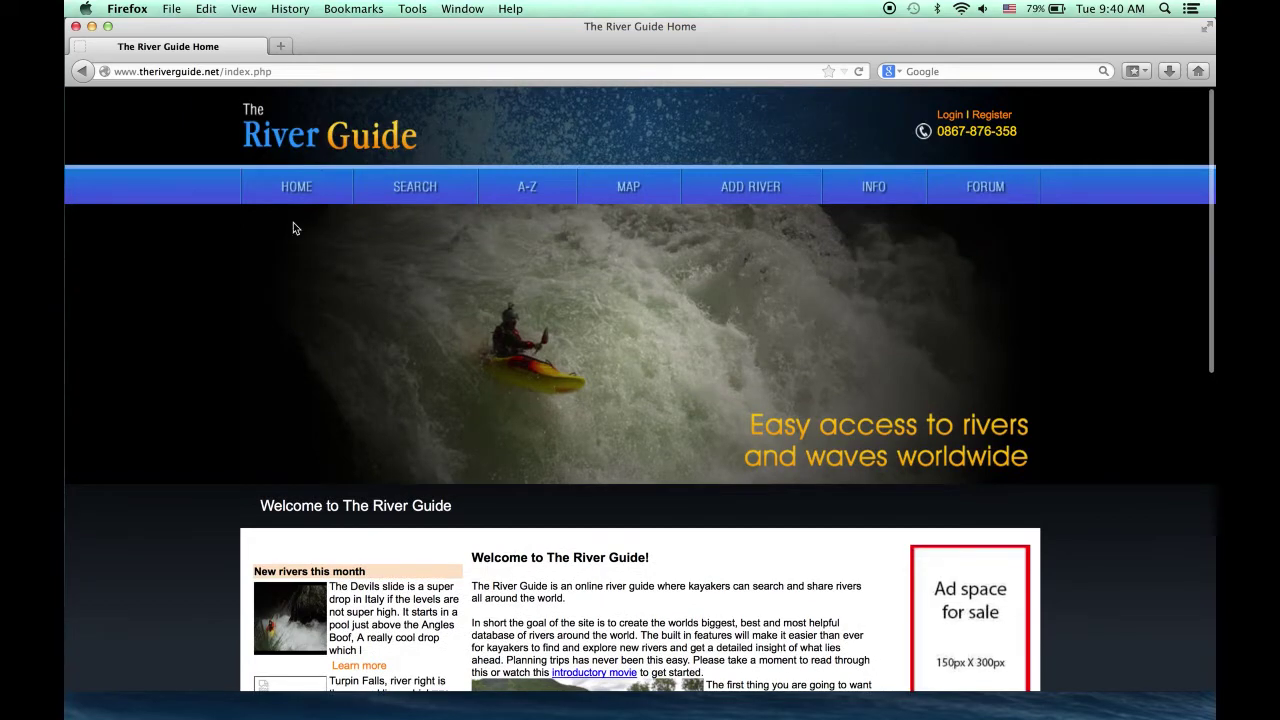
scroll(774, 508, down, 6)
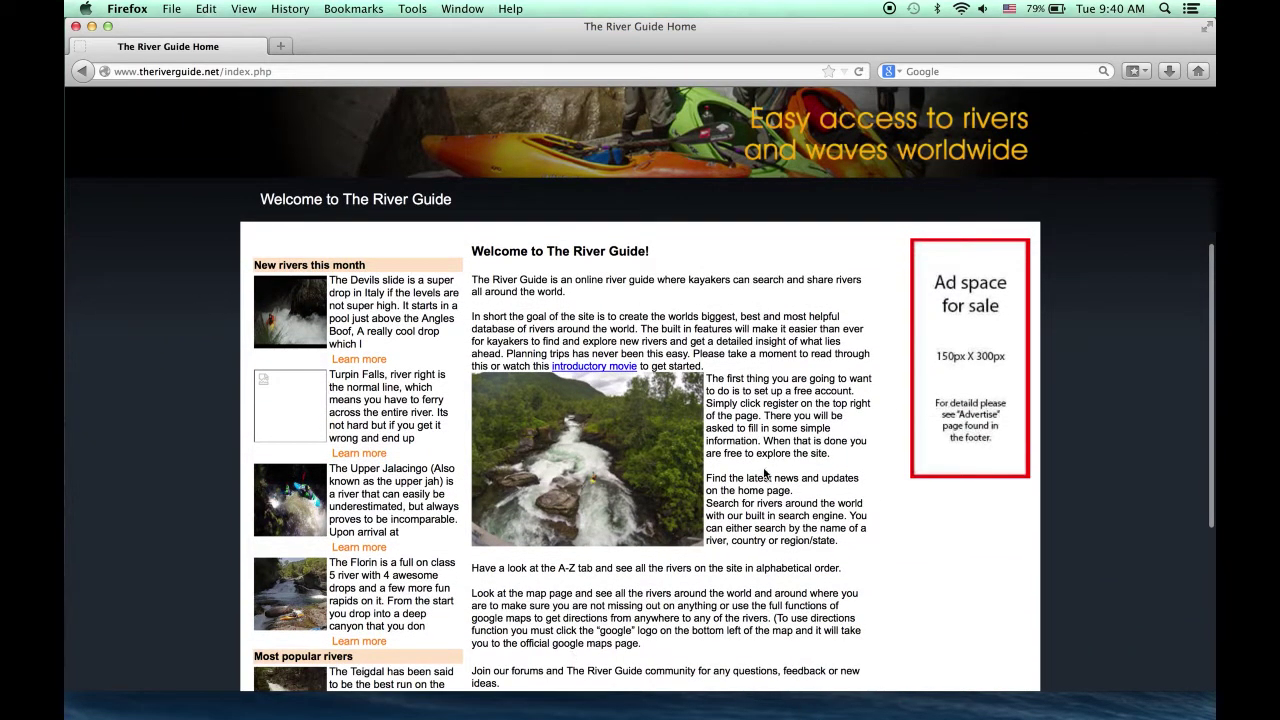
scroll(766, 474, down, 3)
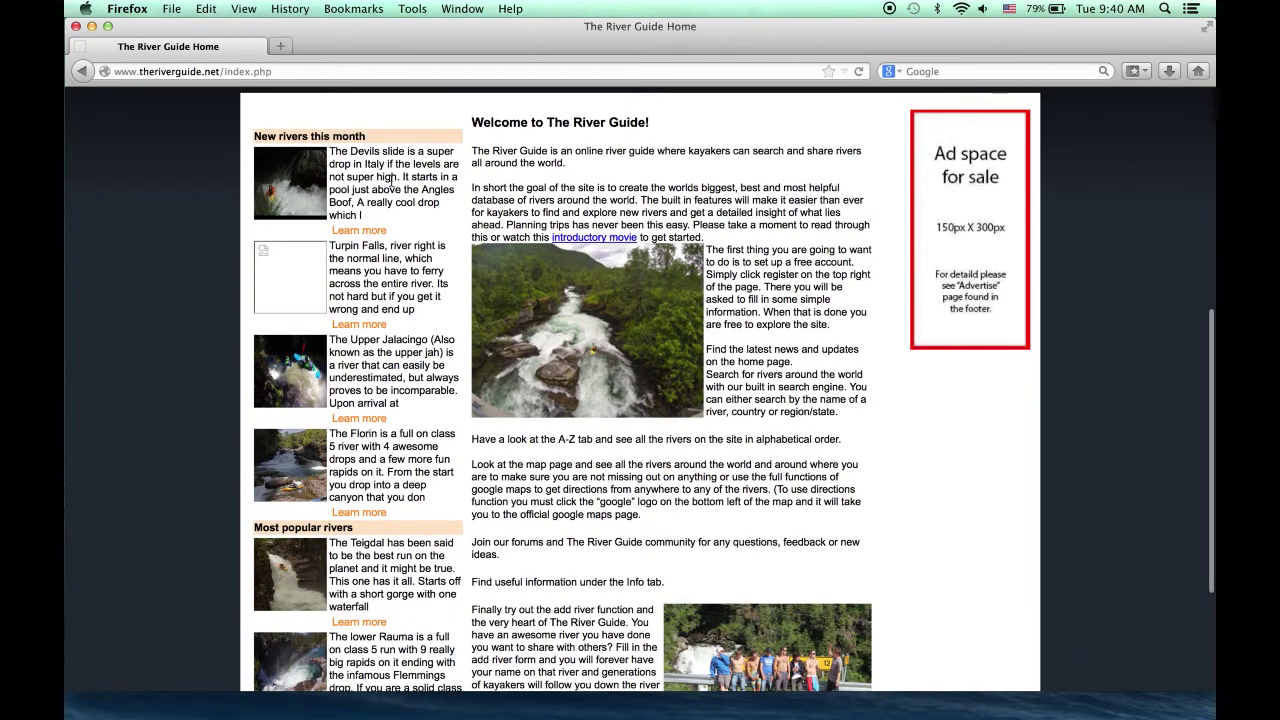
scroll(424, 430, down, 3)
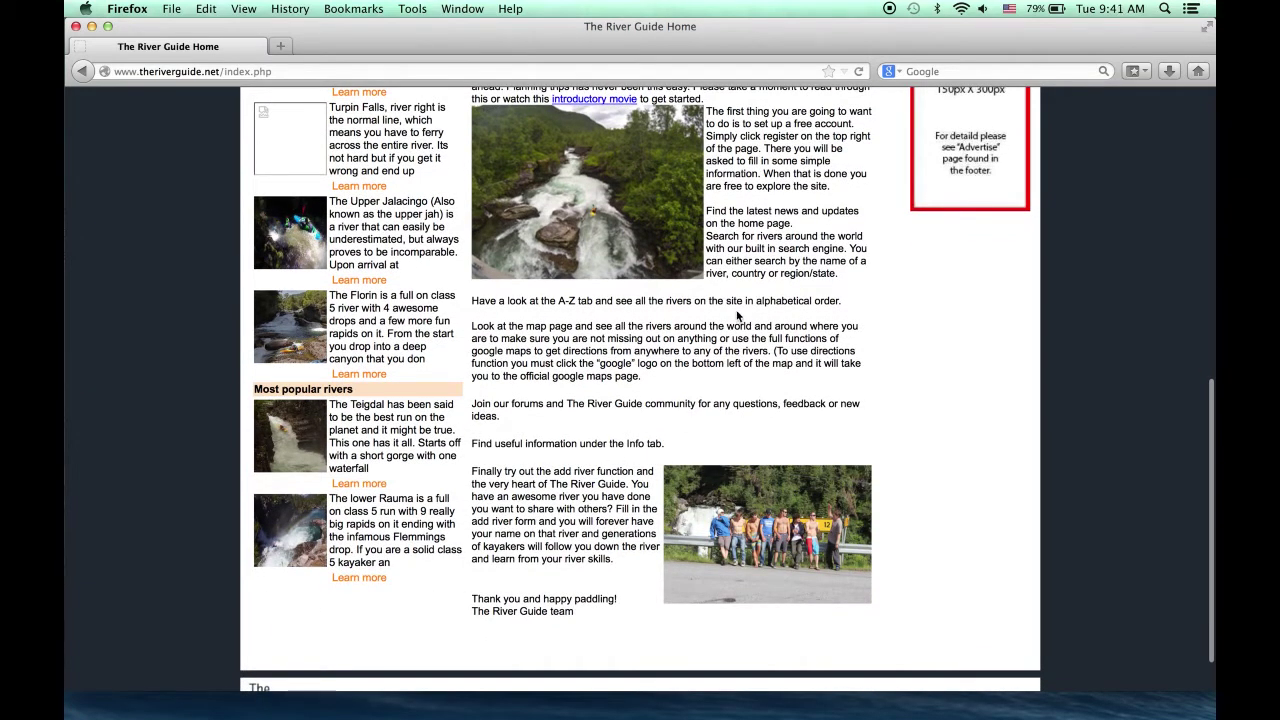
Step: Search the river database for "voss" and view the matching rivers
scroll(736, 316, up, 13)
click(414, 188)
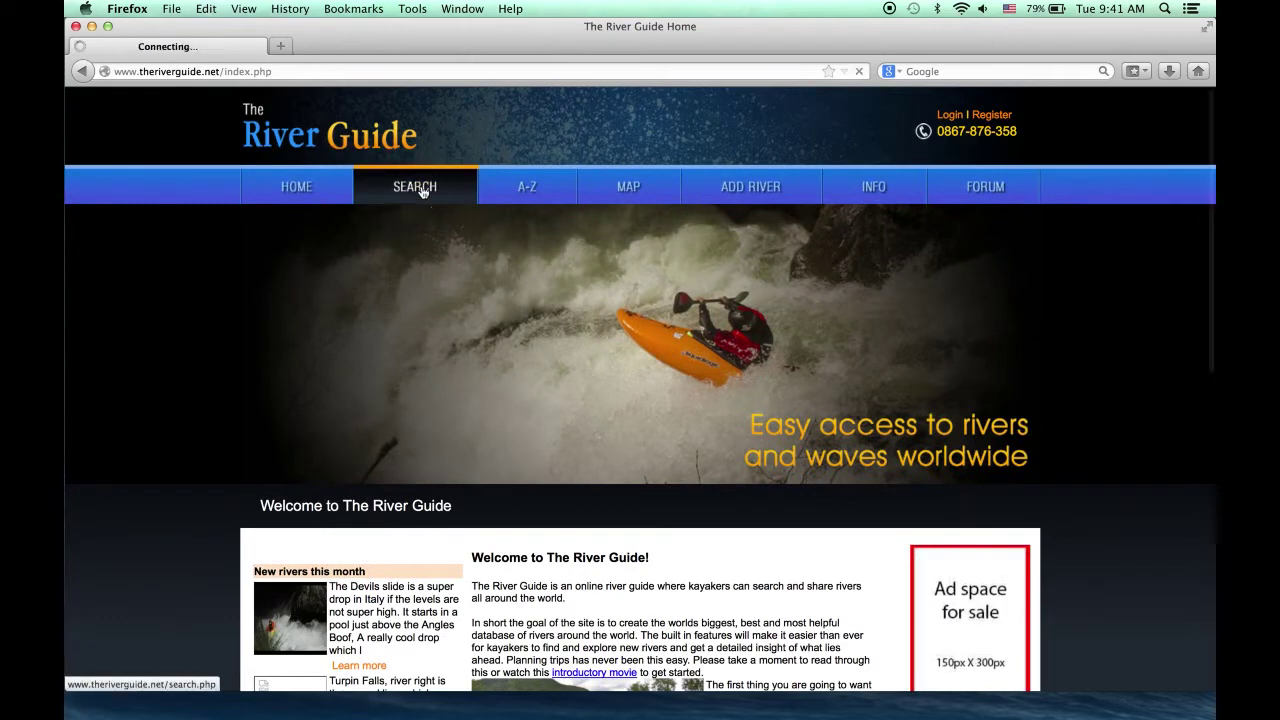
scroll(729, 560, down, 3)
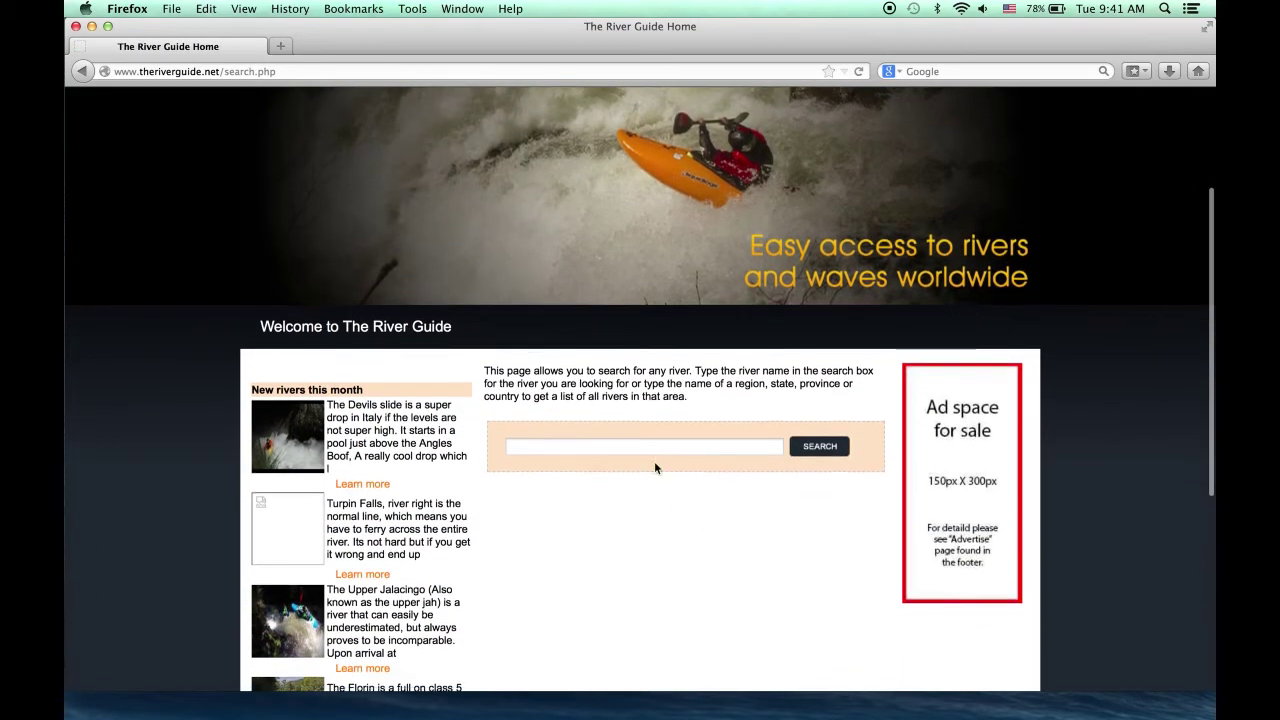
click(598, 450)
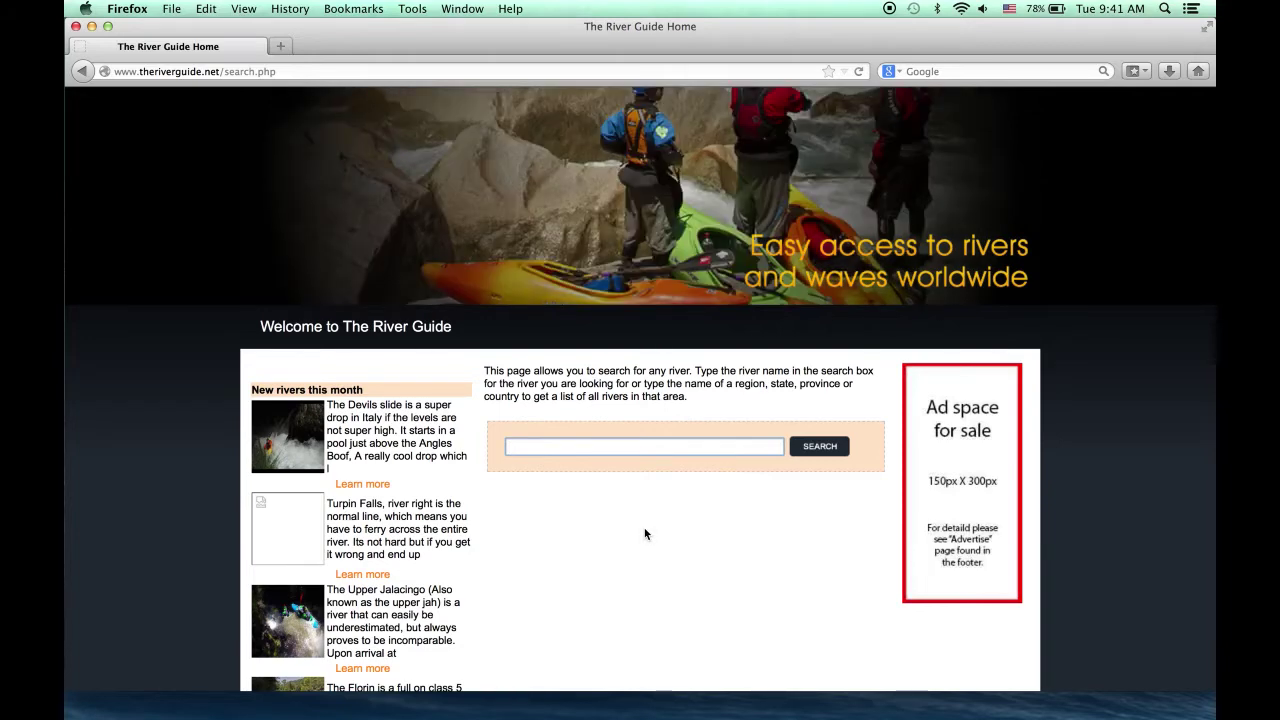
text(voss)
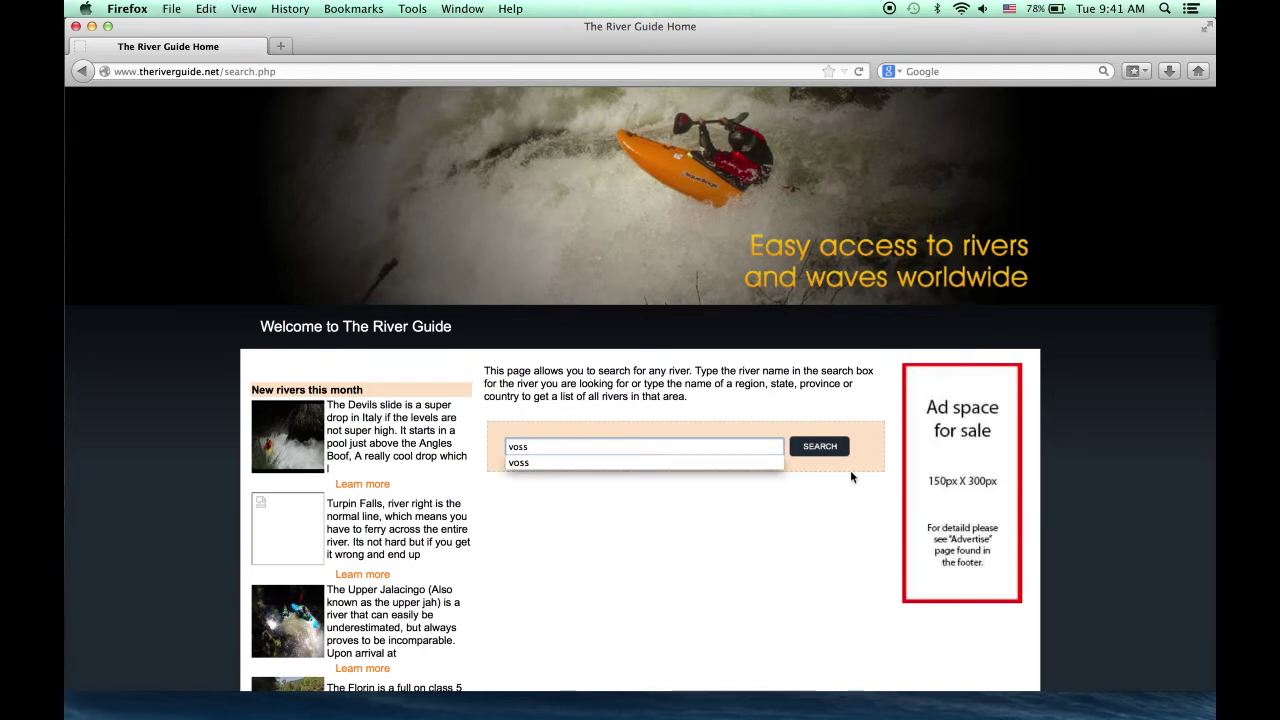
click(820, 447)
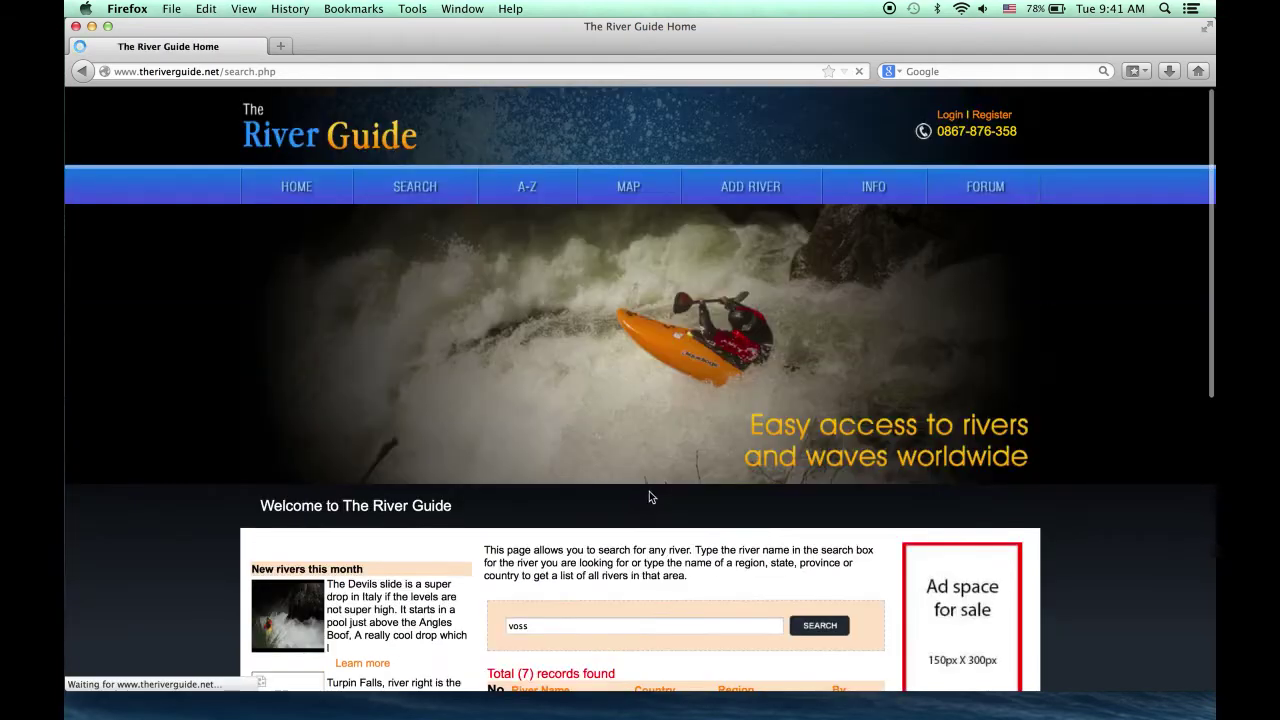
scroll(757, 512, down, 5)
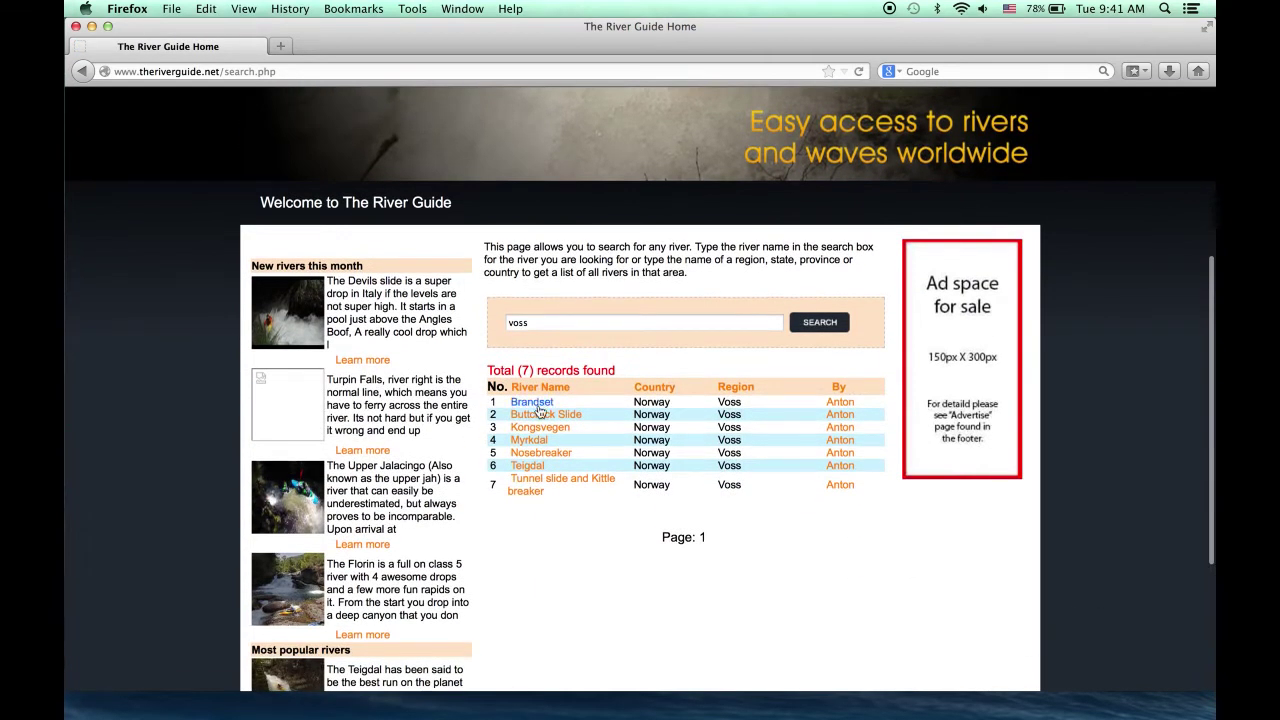
Step: Open the A-Z page and browse the alphabetical list of rivers
scroll(610, 544, up, 5)
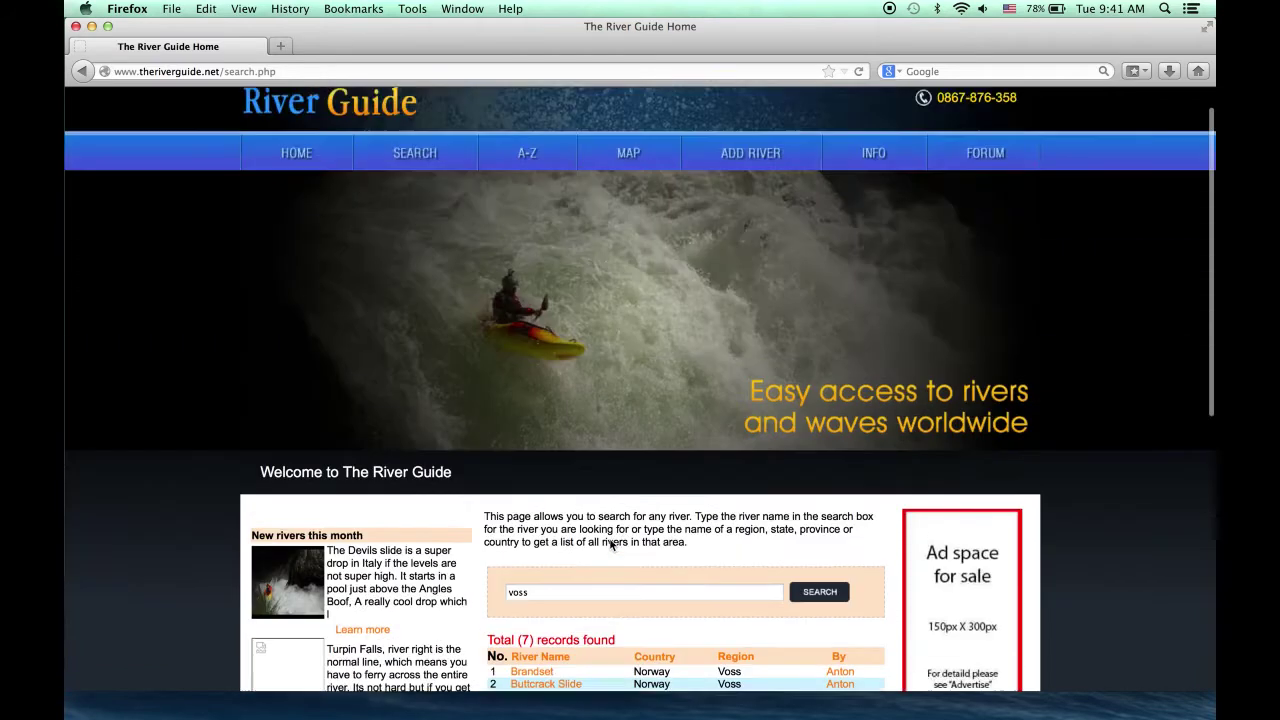
click(527, 189)
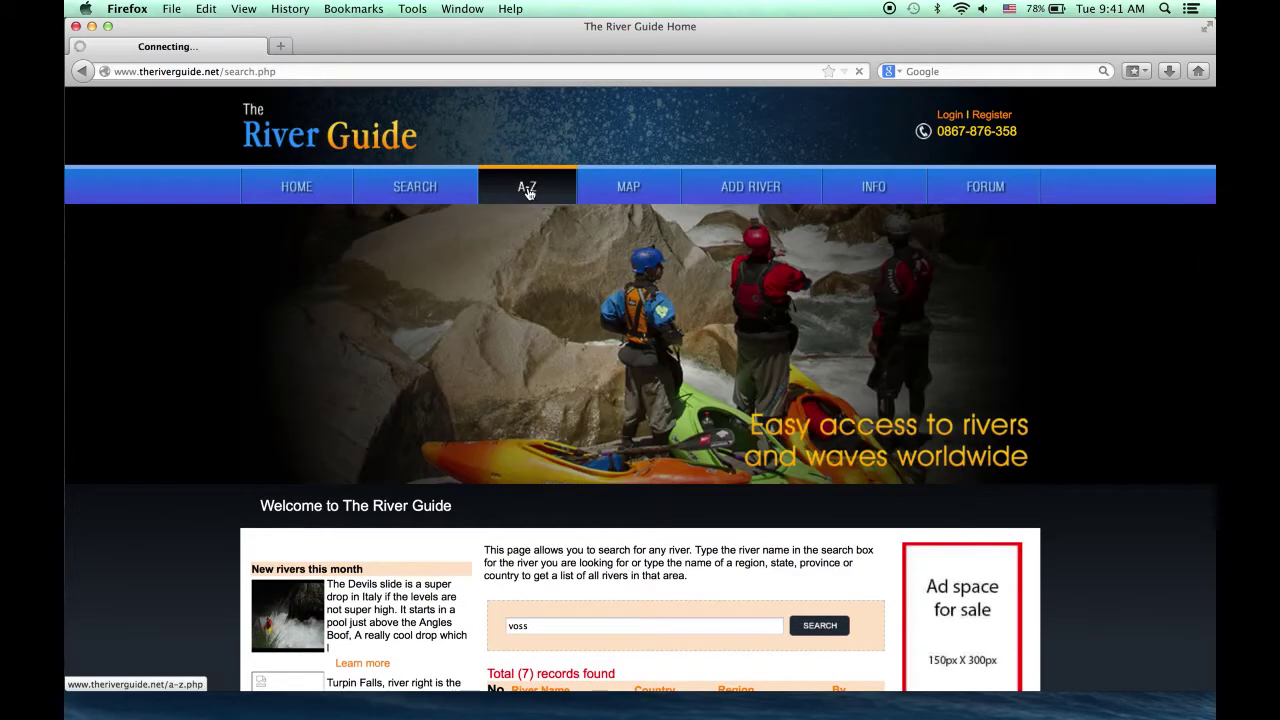
scroll(455, 424, down, 3)
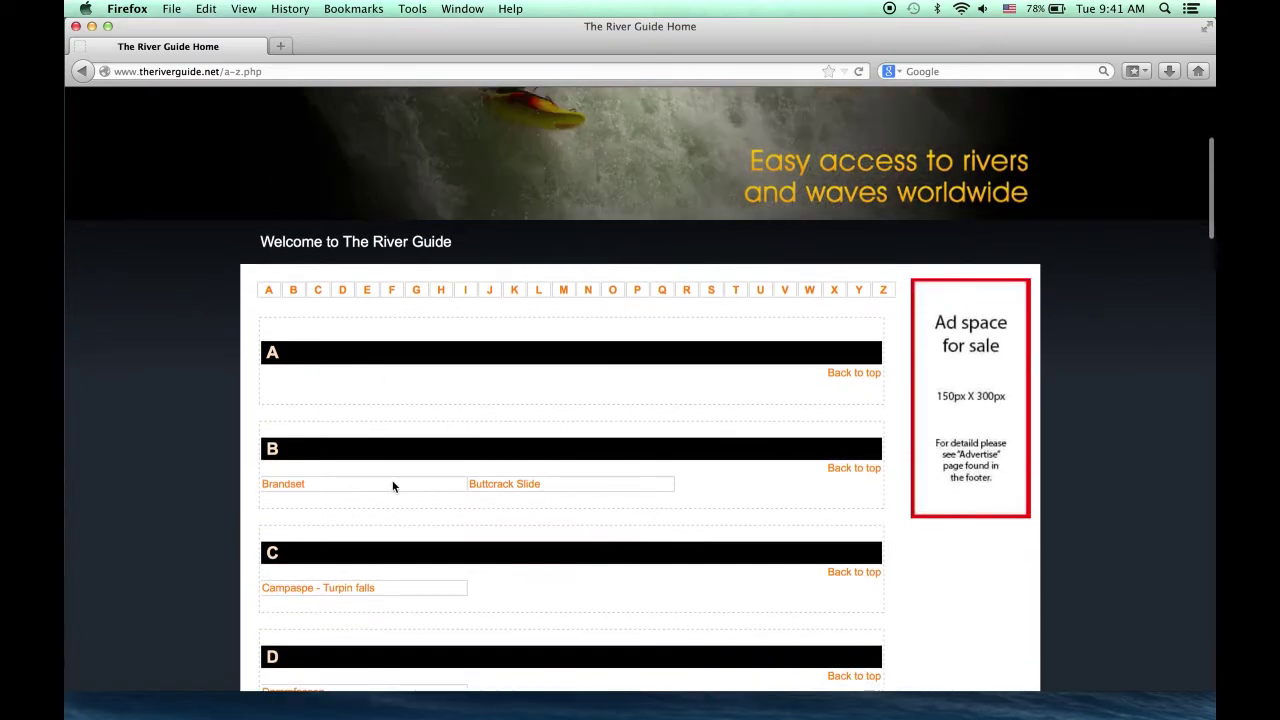
scroll(394, 486, down, 2)
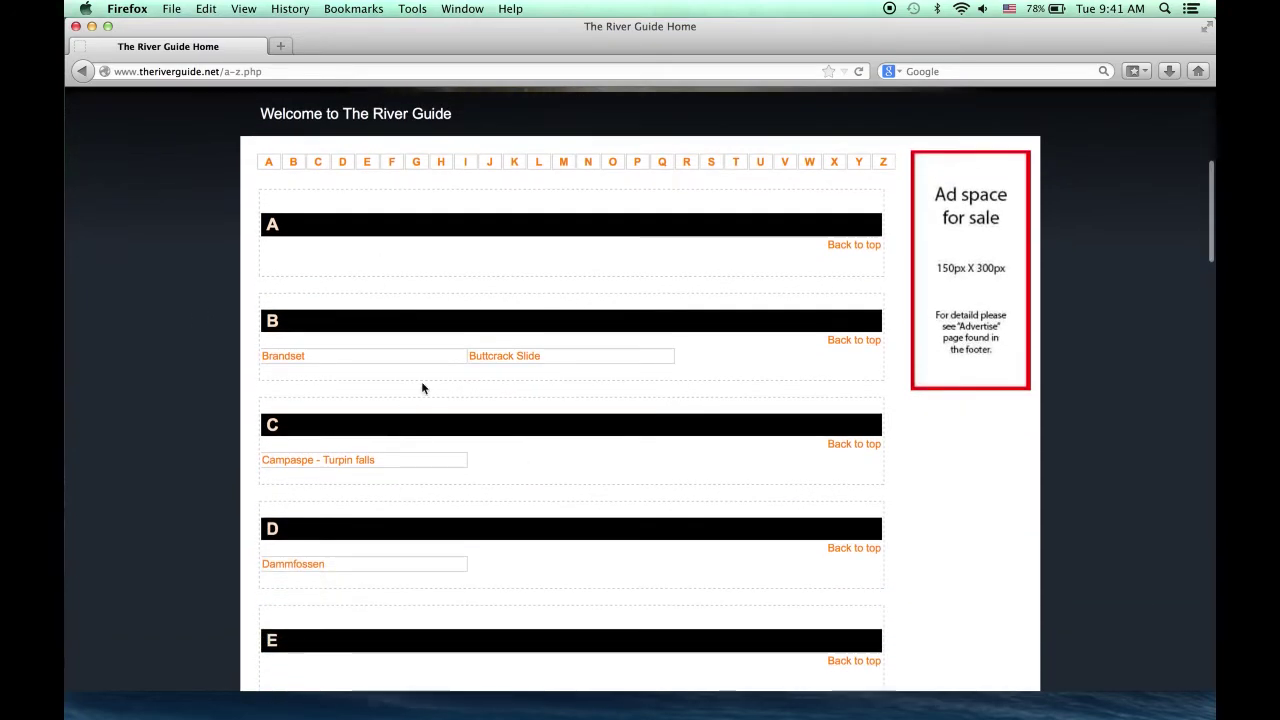
Step: Open the world map of rivers and zoom in on the cluster of markers east of Bergen, Norway
scroll(583, 289, up, 4)
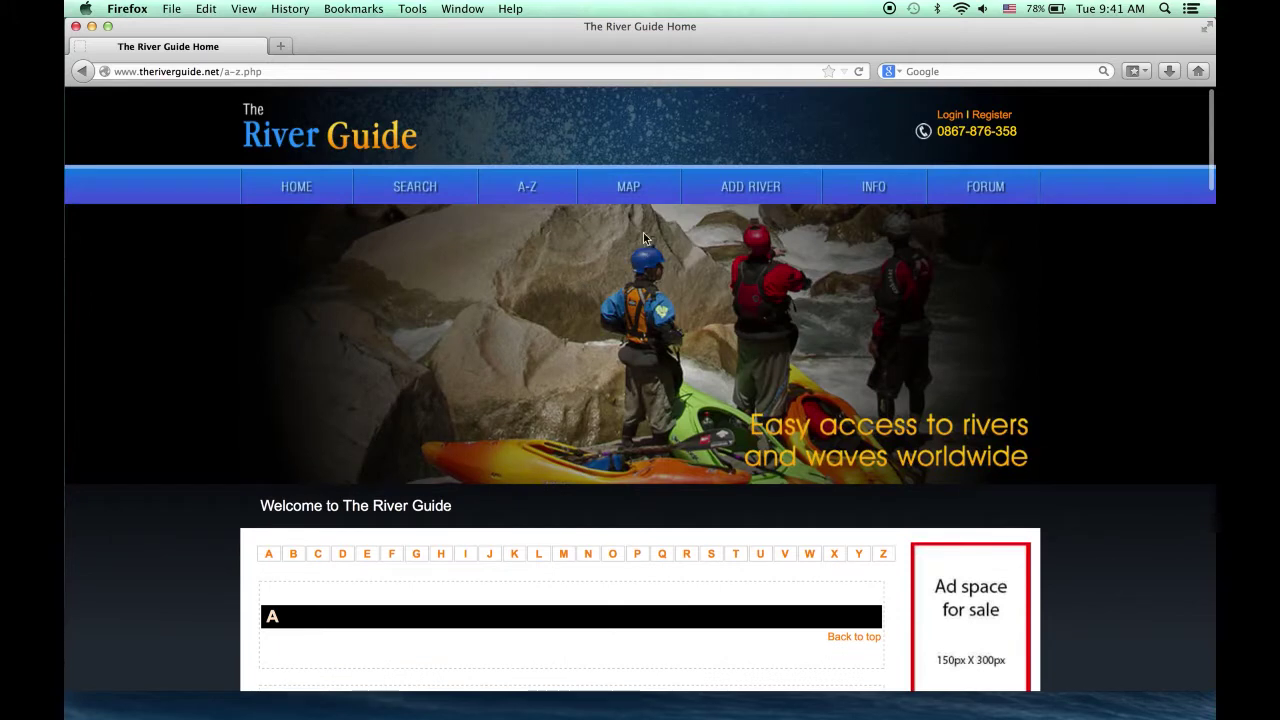
click(628, 186)
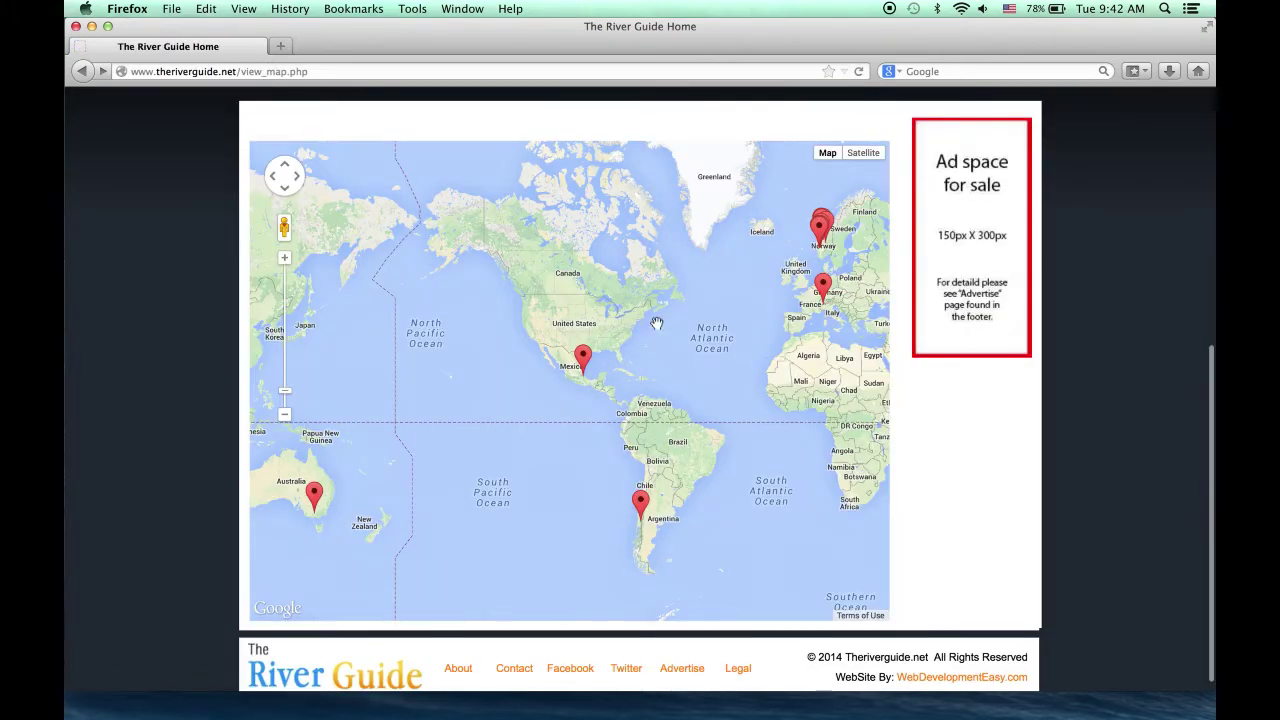
scroll(810, 245, up, 1)
scroll(859, 255, up, 1)
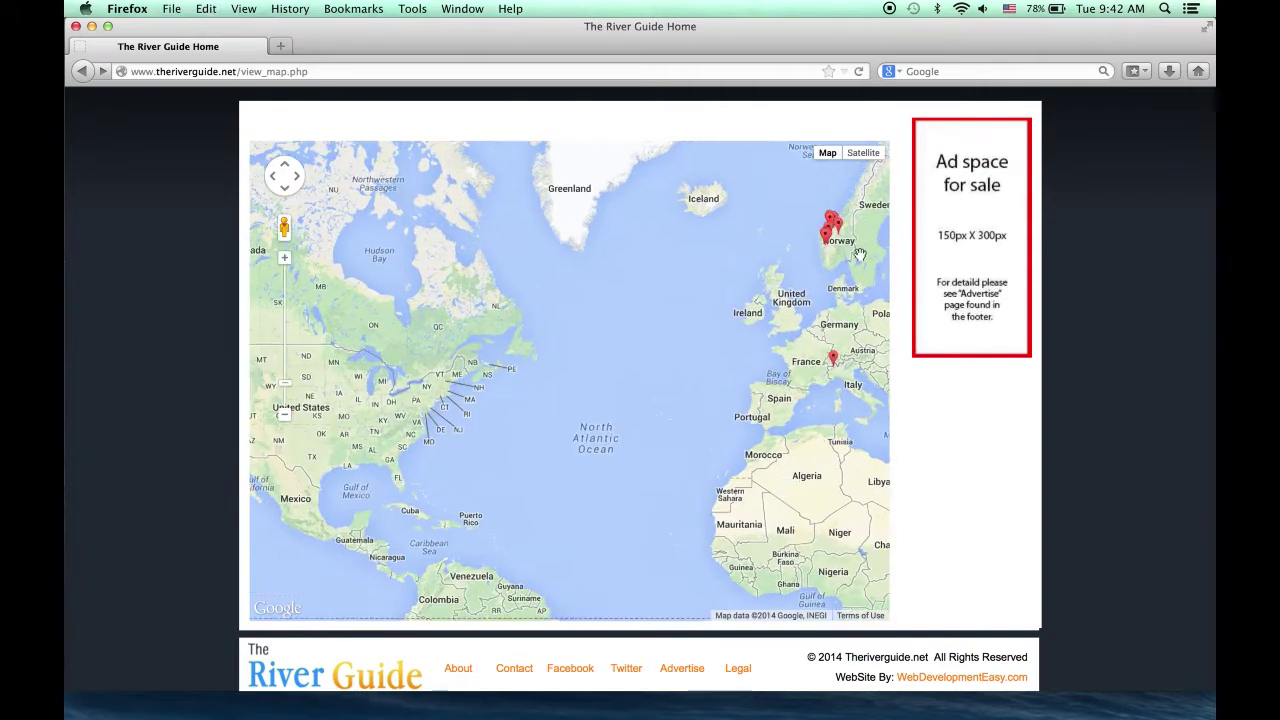
drag(859, 255, 720, 275)
scroll(720, 275, up, 1)
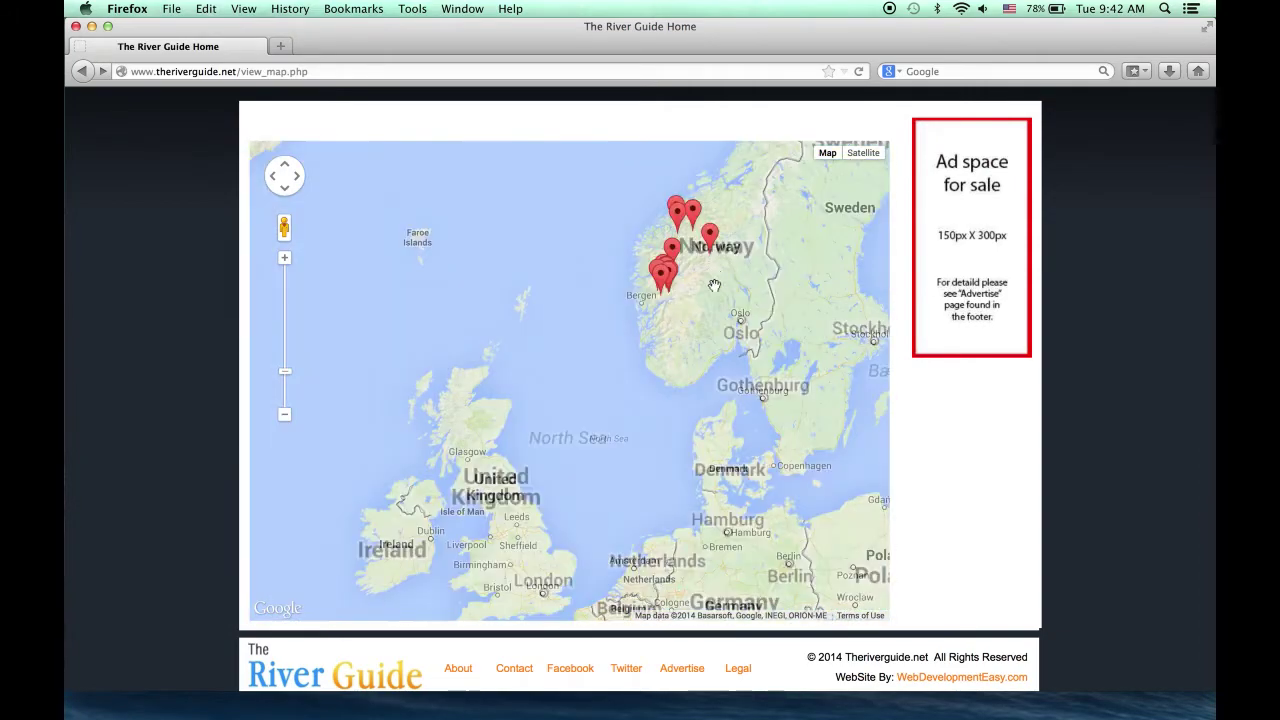
scroll(700, 295, up, 1)
scroll(665, 299, up, 2)
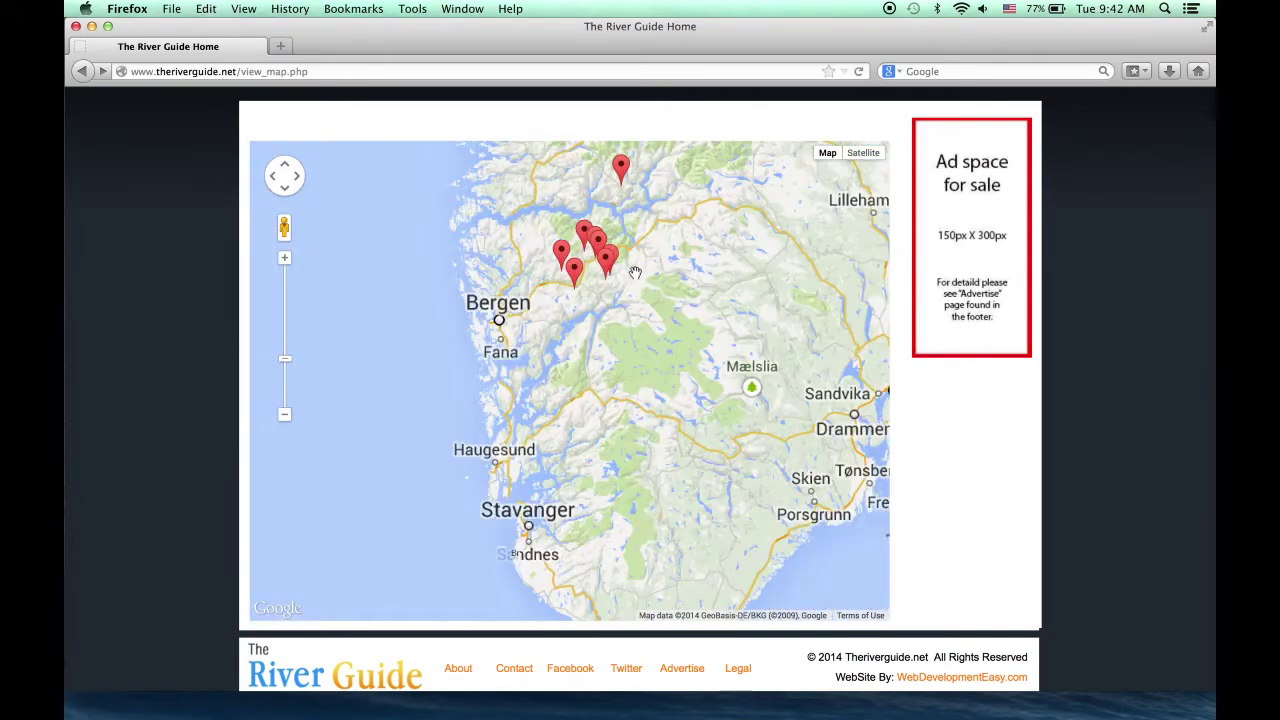
Step: Open the Tunnel slide and Kittle breaker details from the map and review the river facts, directions, description and hazards
click(589, 263)
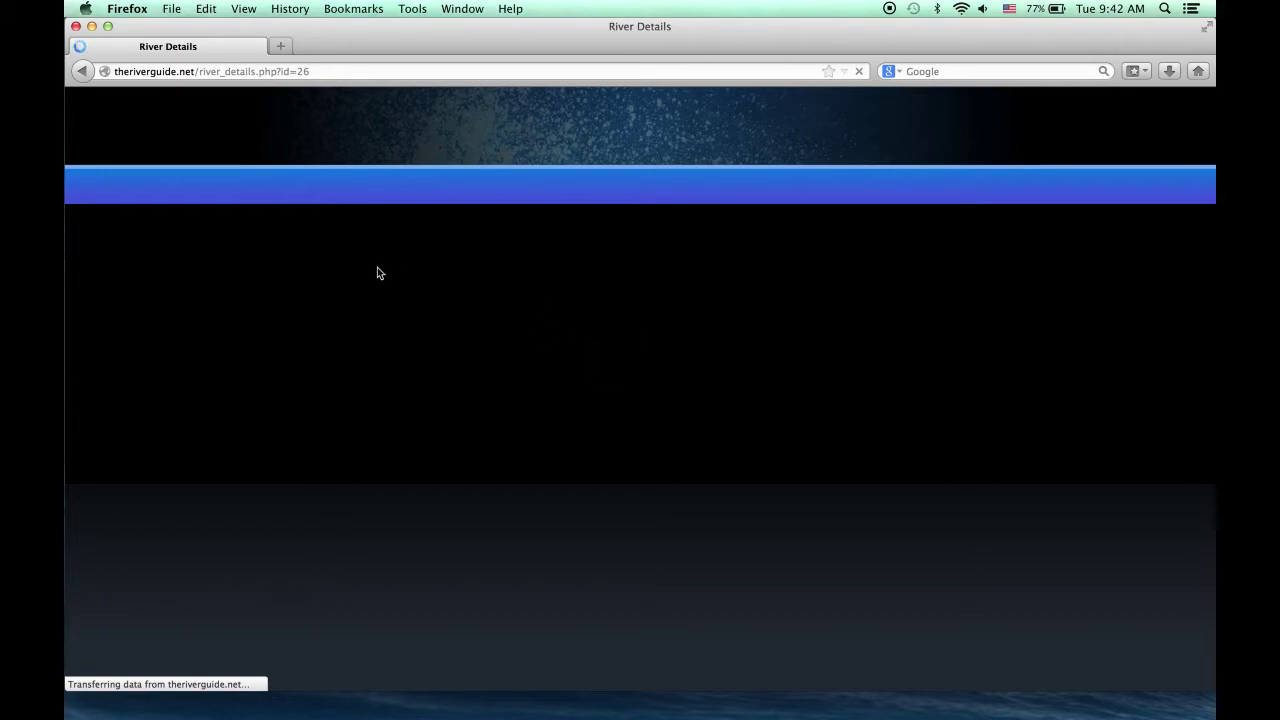
scroll(701, 426, down, 3)
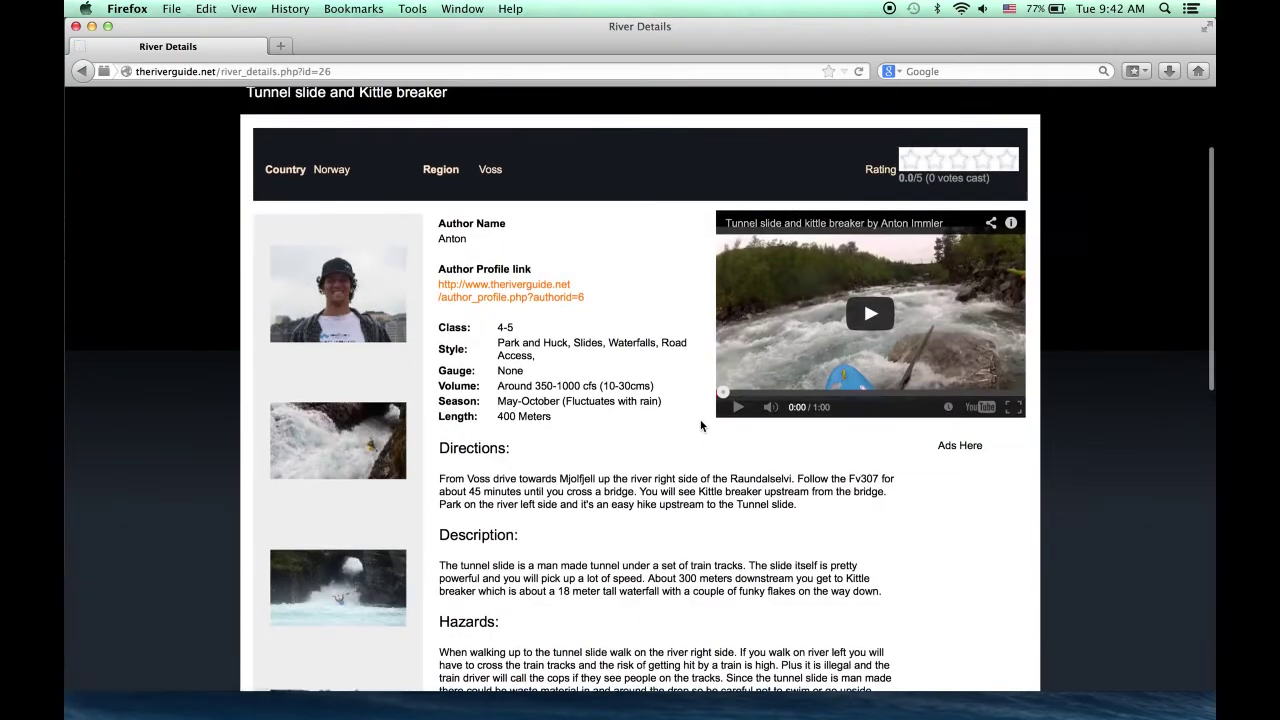
scroll(641, 279, down, 2)
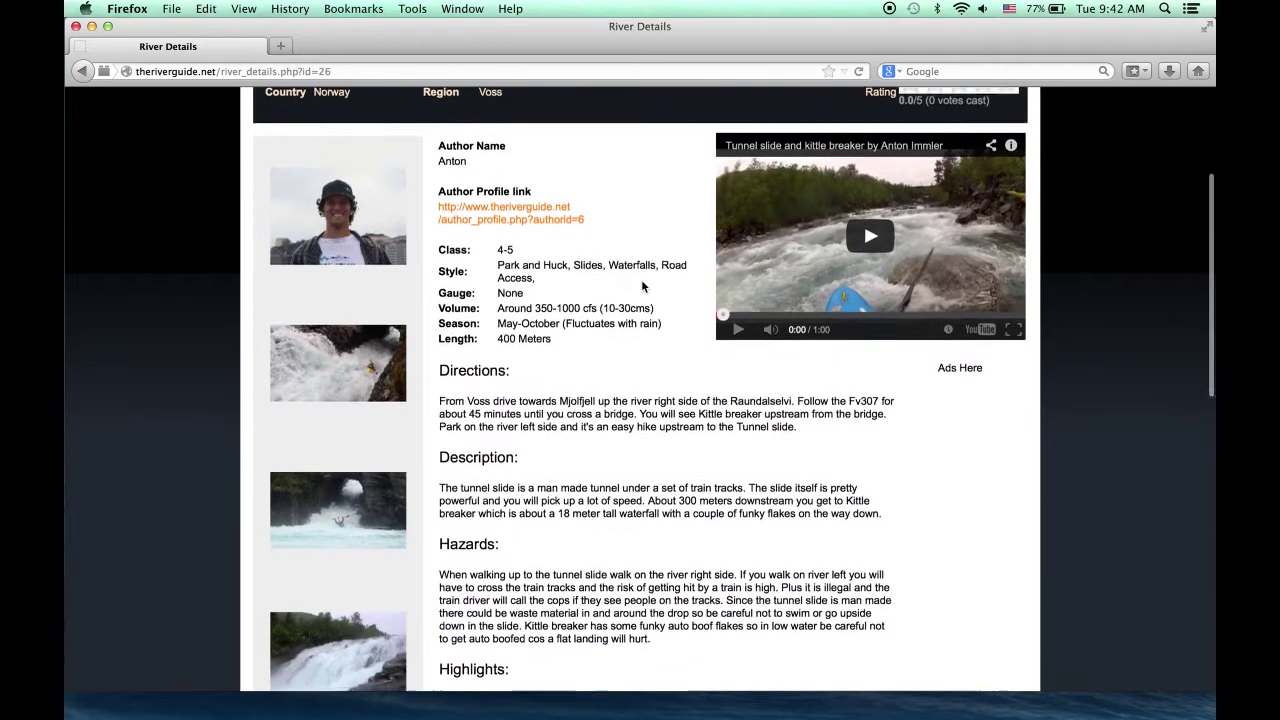
scroll(642, 285, up, 1)
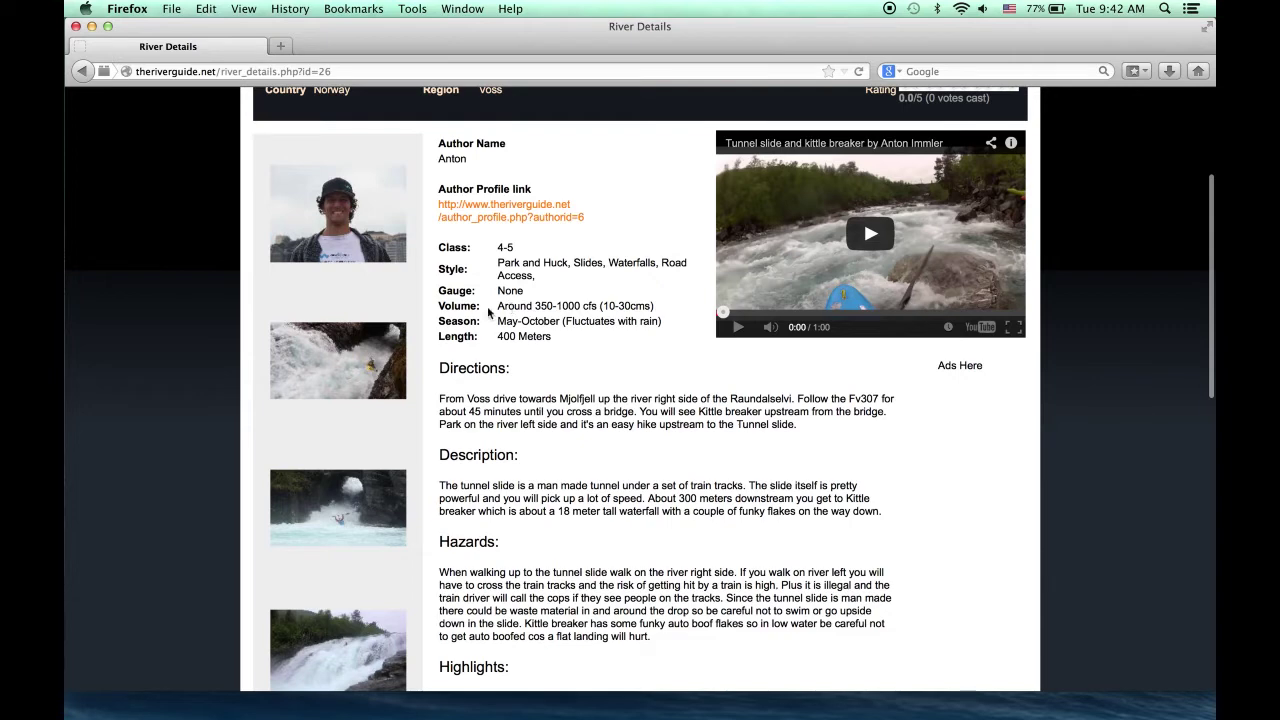
scroll(521, 310, down, 3)
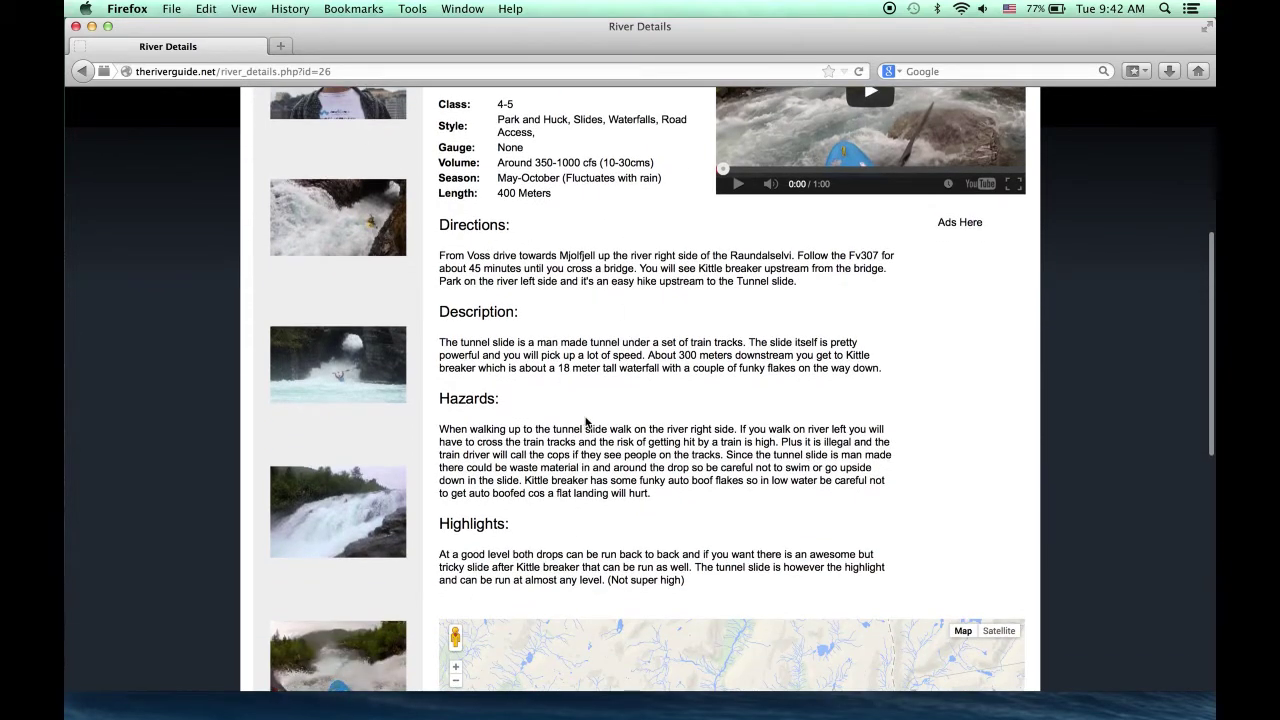
scroll(818, 454, down, 1)
scroll(633, 234, up, 4)
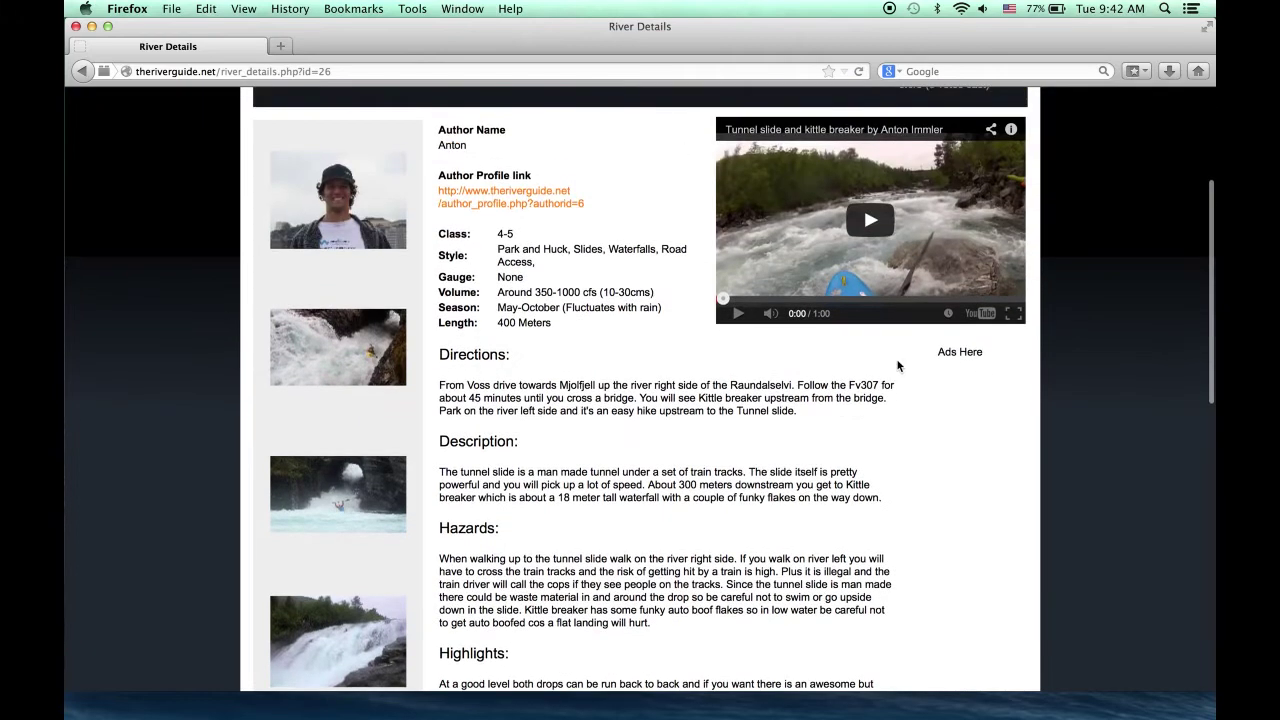
Step: Look over the river page's embedded video and its column of photos
scroll(635, 235, up, 2)
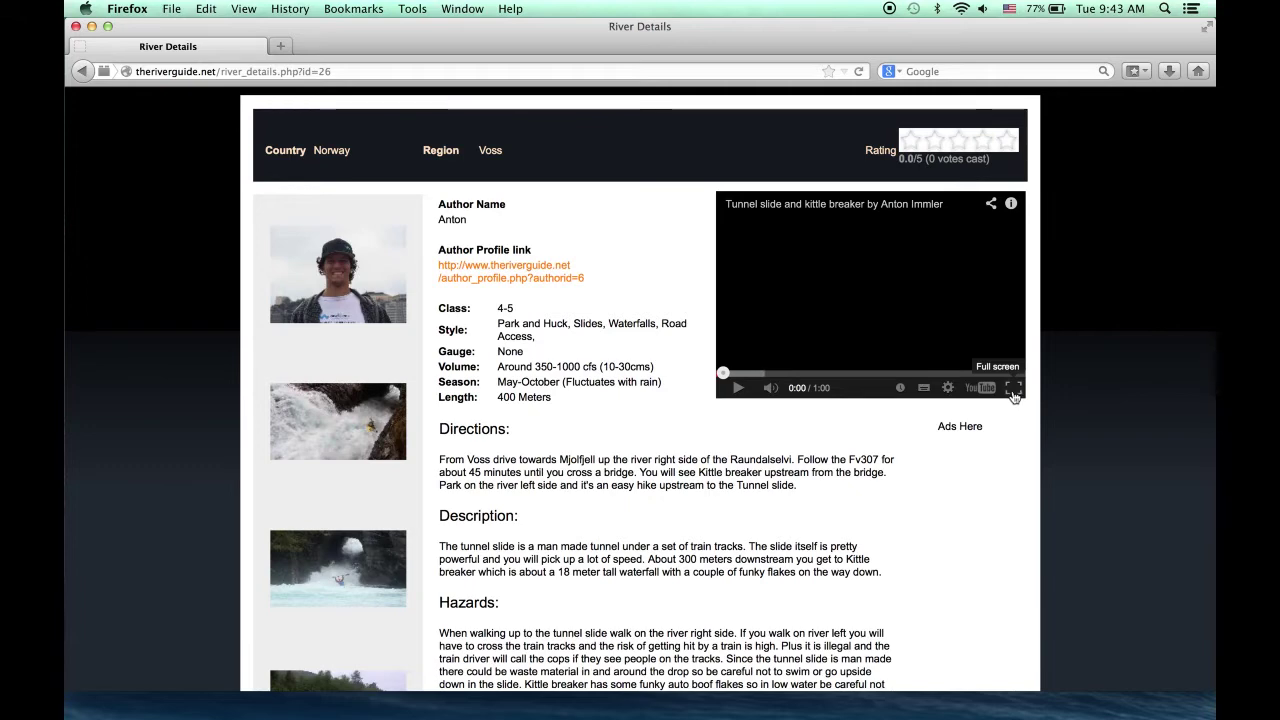
scroll(314, 424, down, 5)
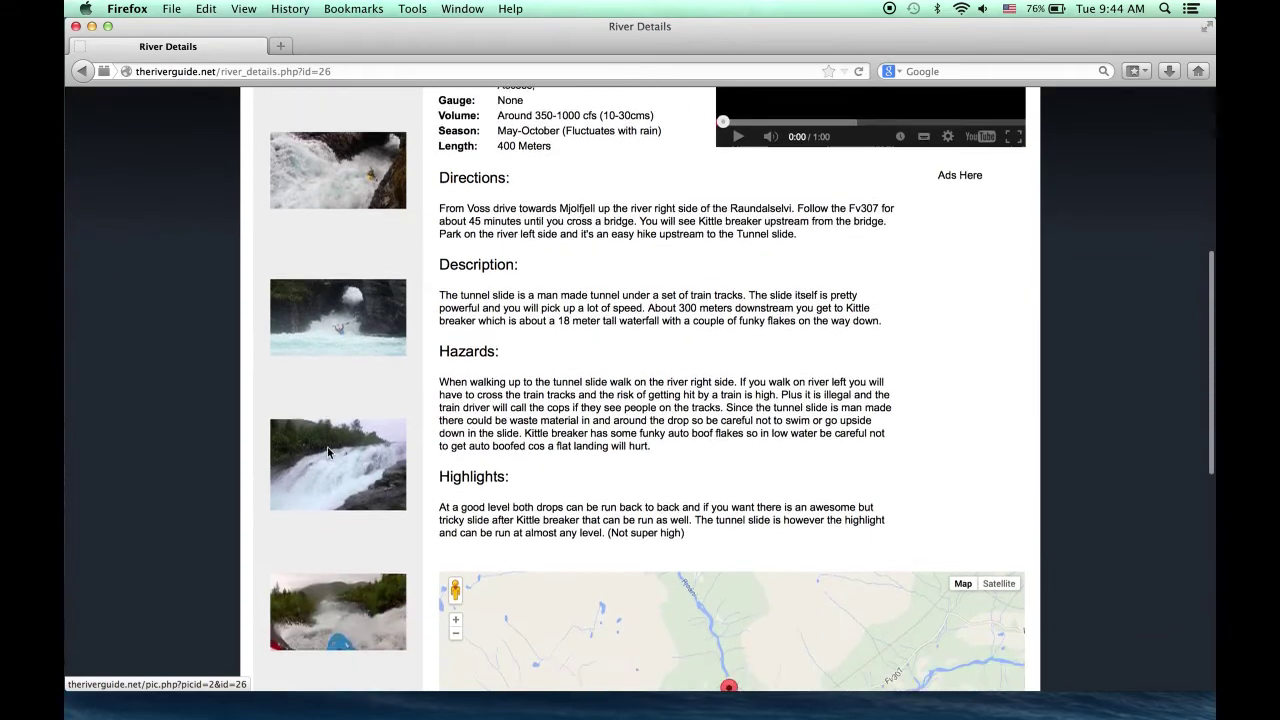
scroll(328, 452, down, 2)
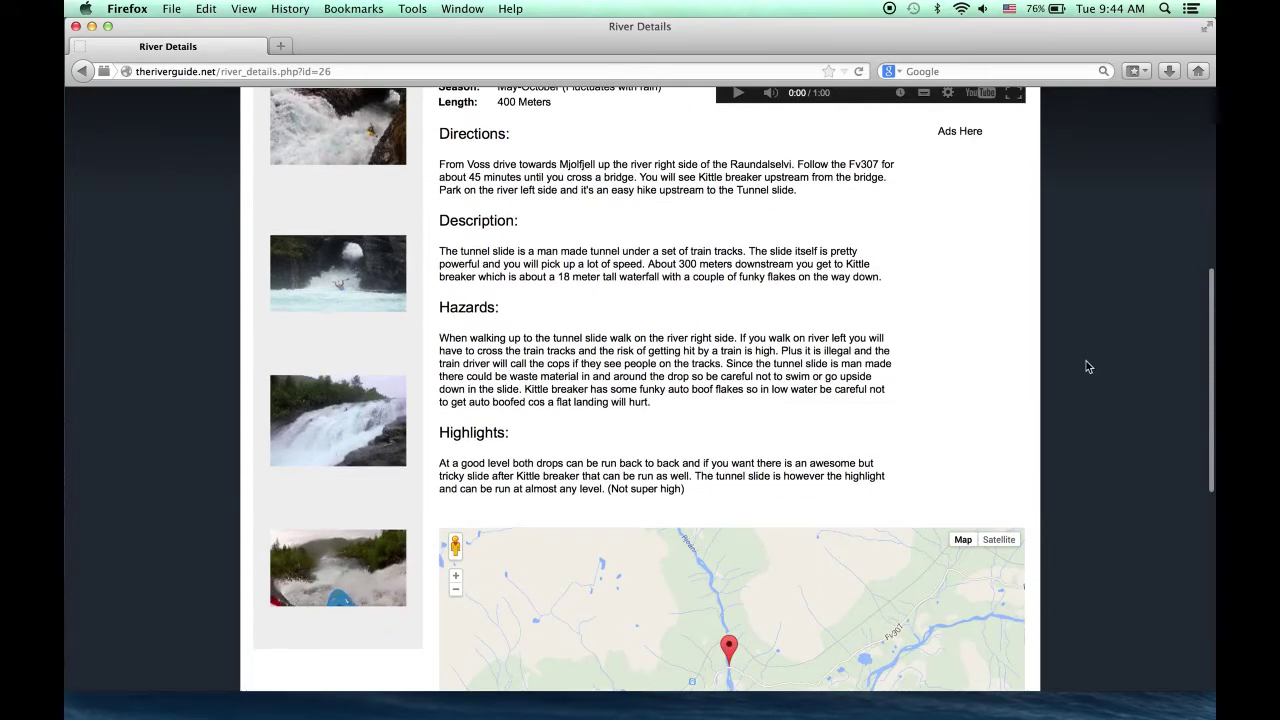
Step: Examine the river's marker on the details page map, zooming in on the Fv307 bridge and back out one level
scroll(1087, 366, down, 5)
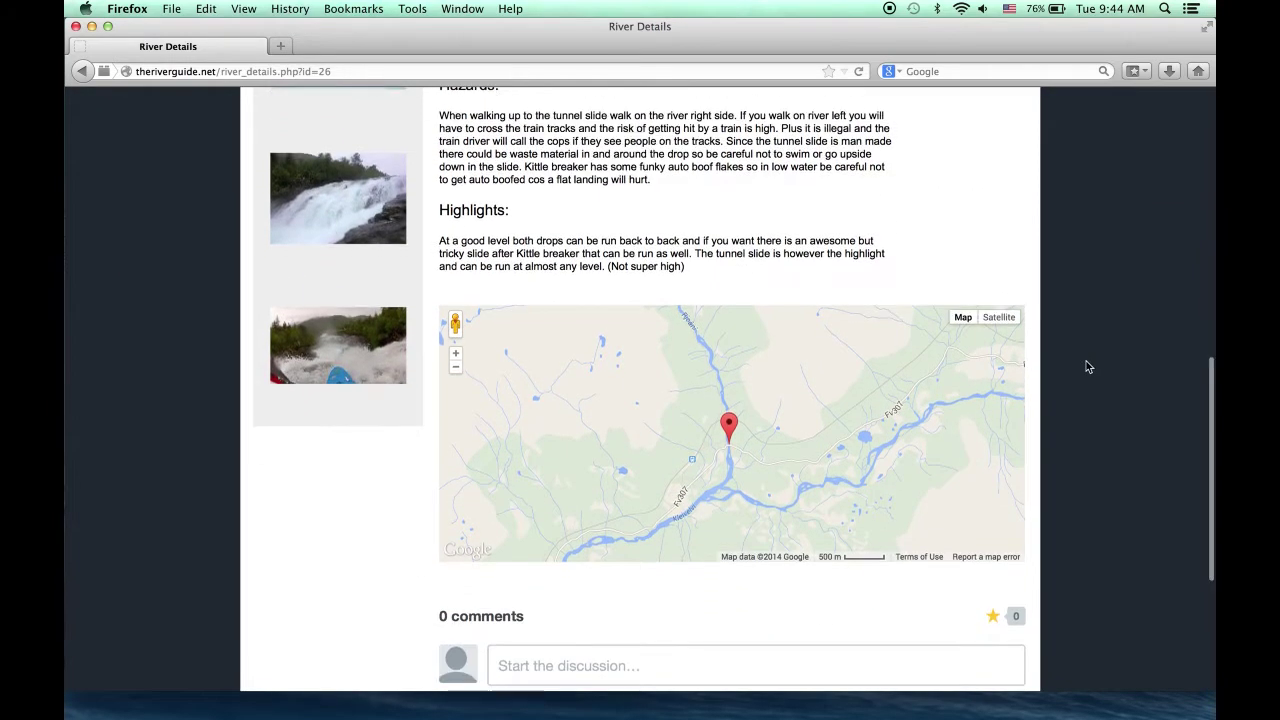
double_click(733, 456)
double_click(731, 447)
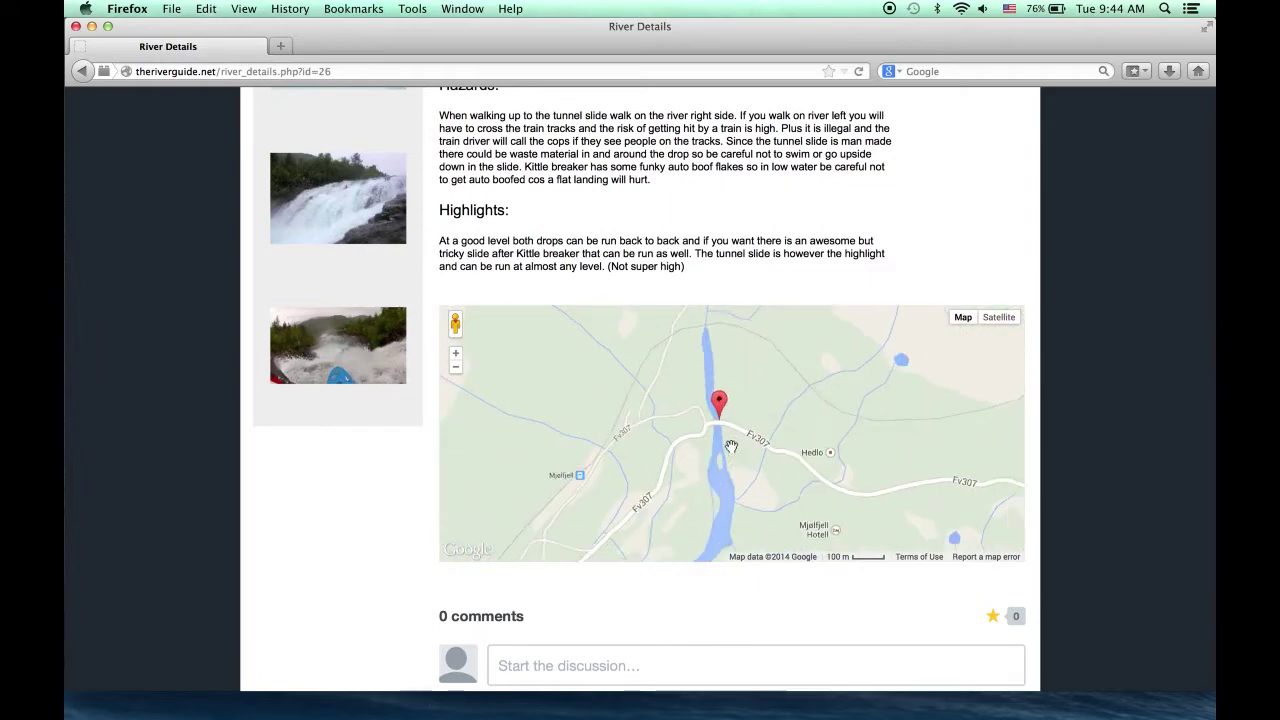
double_click(727, 434)
click(780, 392)
drag(780, 392, 782, 476)
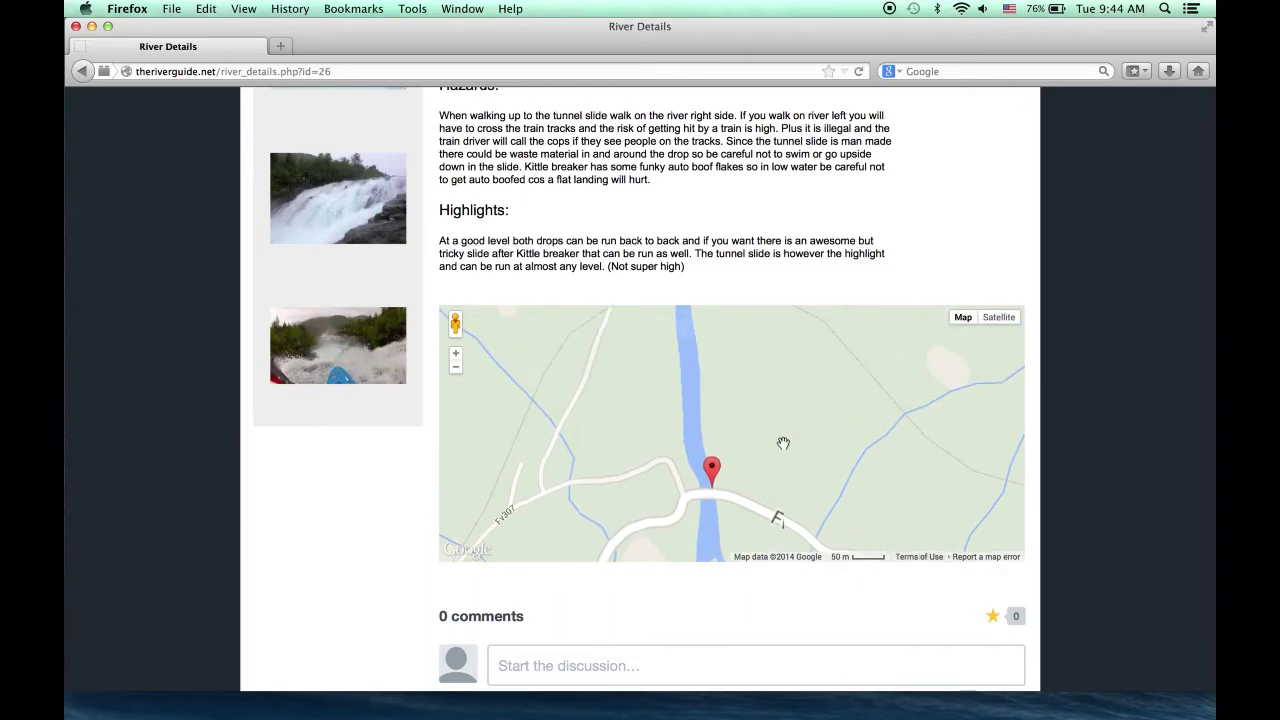
click(456, 368)
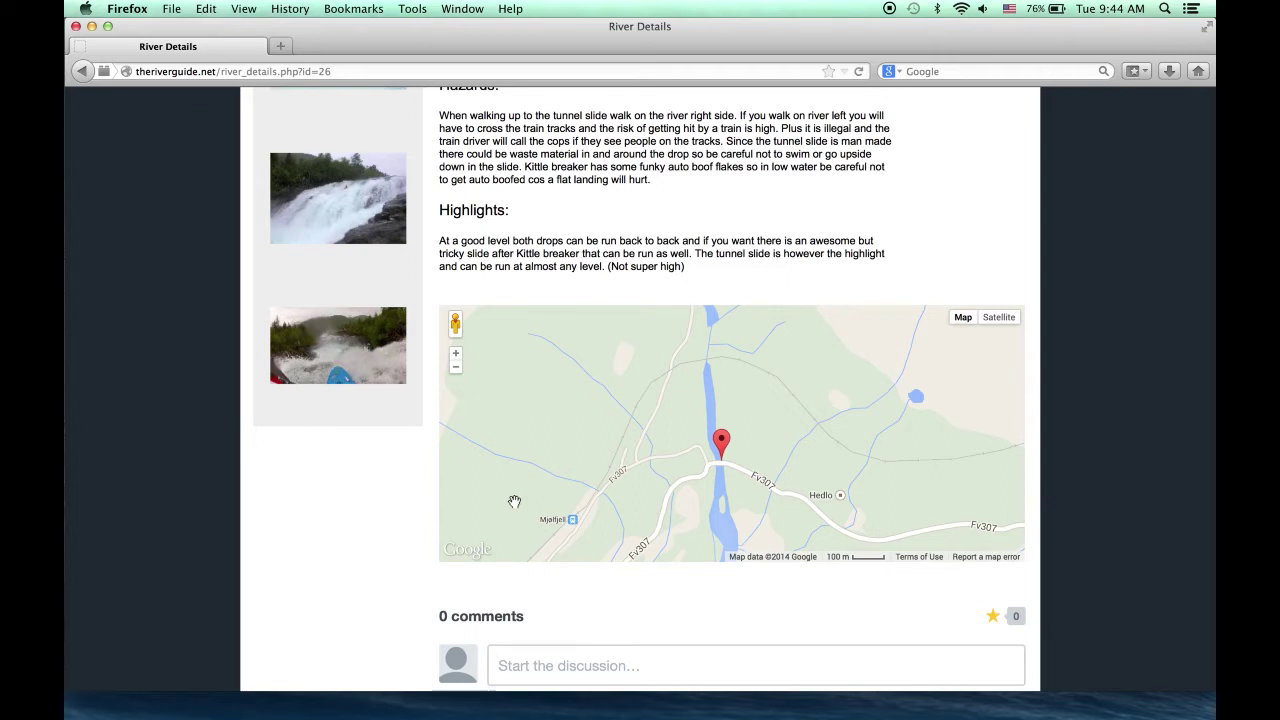
Step: Open the river's location in Google Maps, get driving directions from Vossevangen, Norway to the Fv307 bridge, and close the map page
click(469, 553)
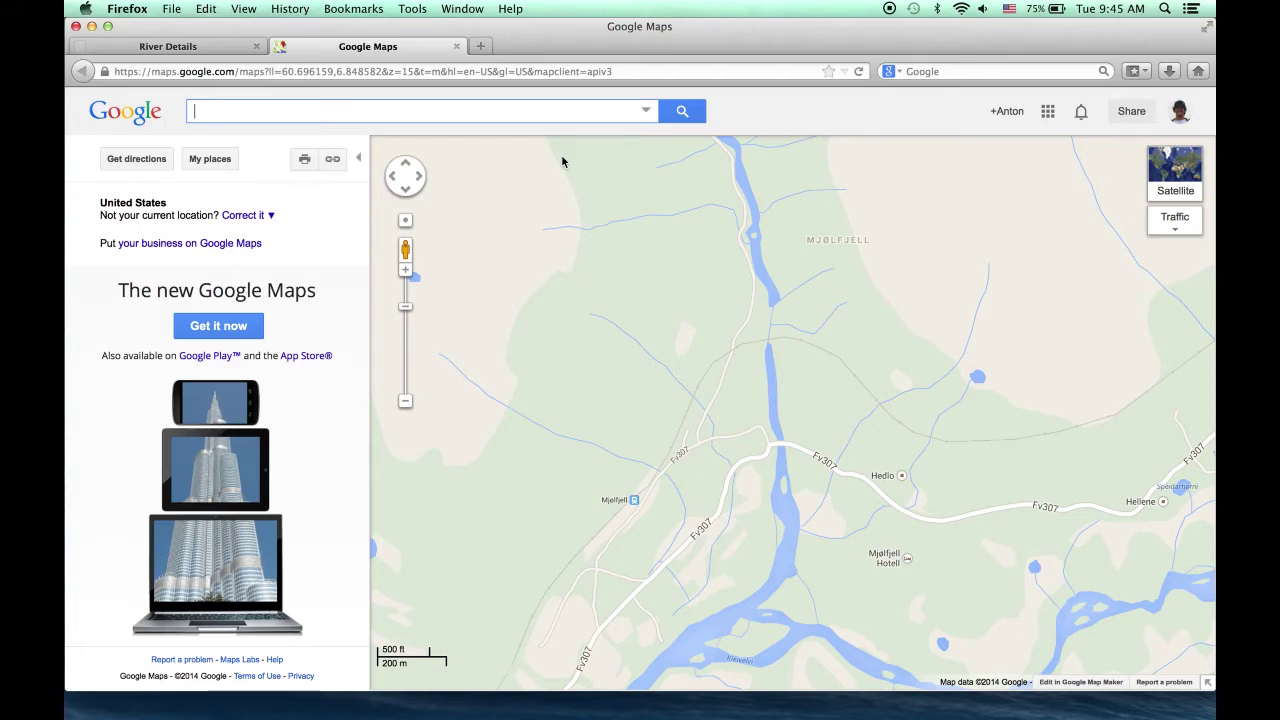
right_click(783, 447)
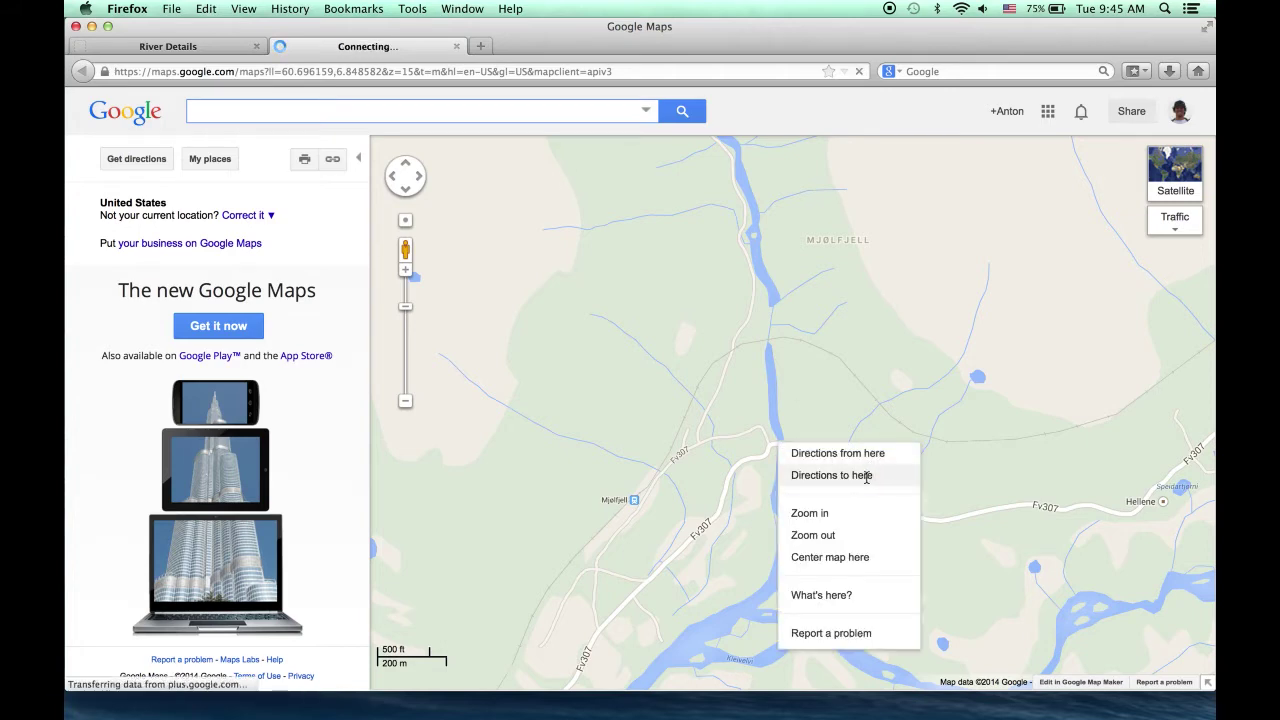
click(829, 475)
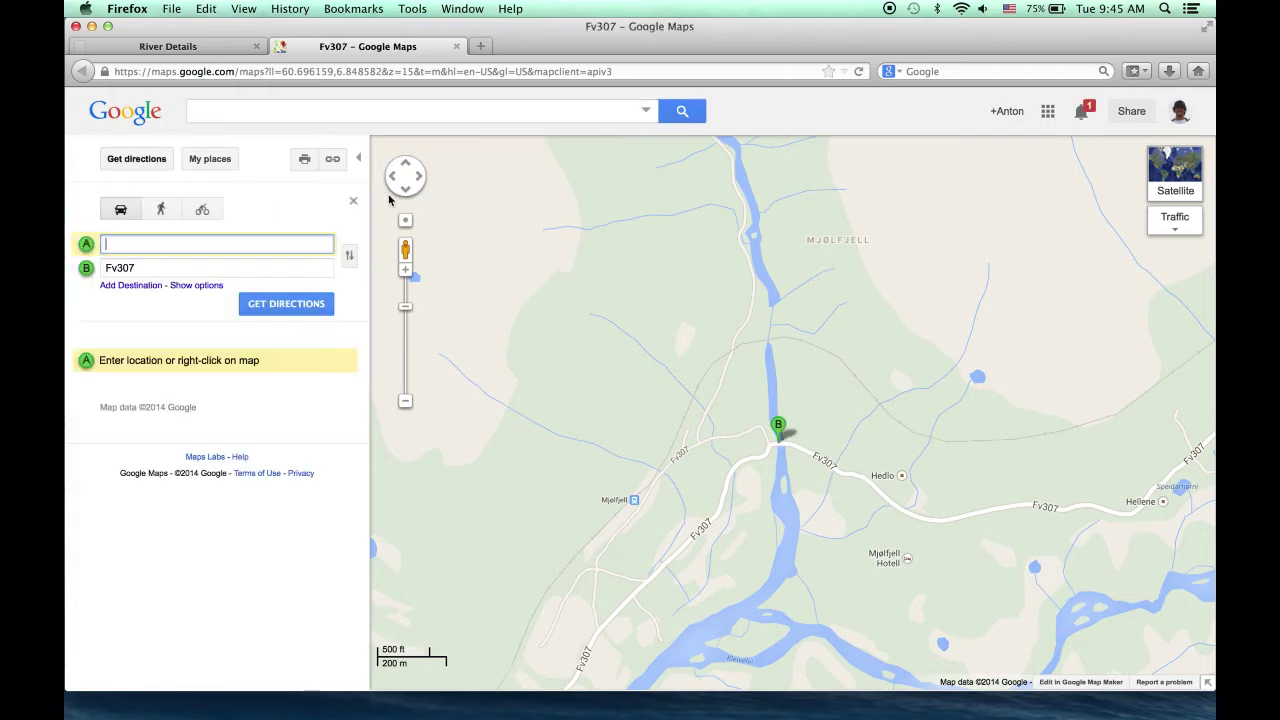
text(voss)
click(205, 258)
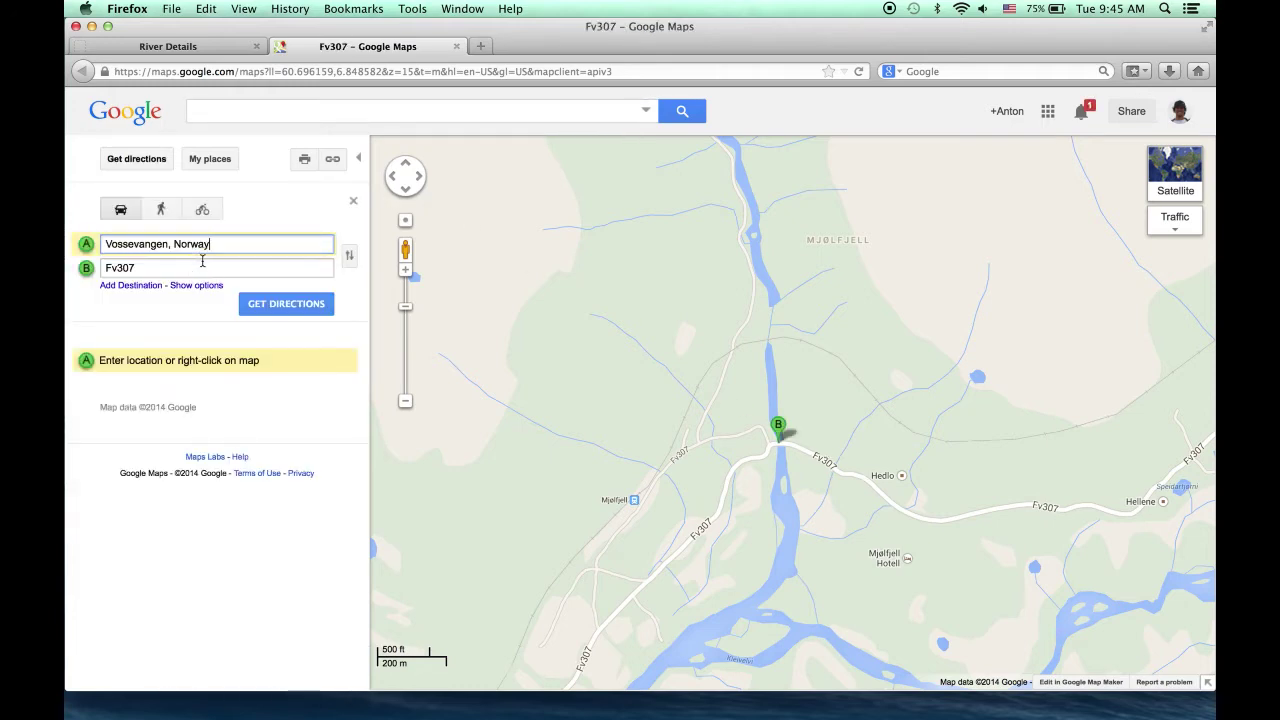
click(295, 300)
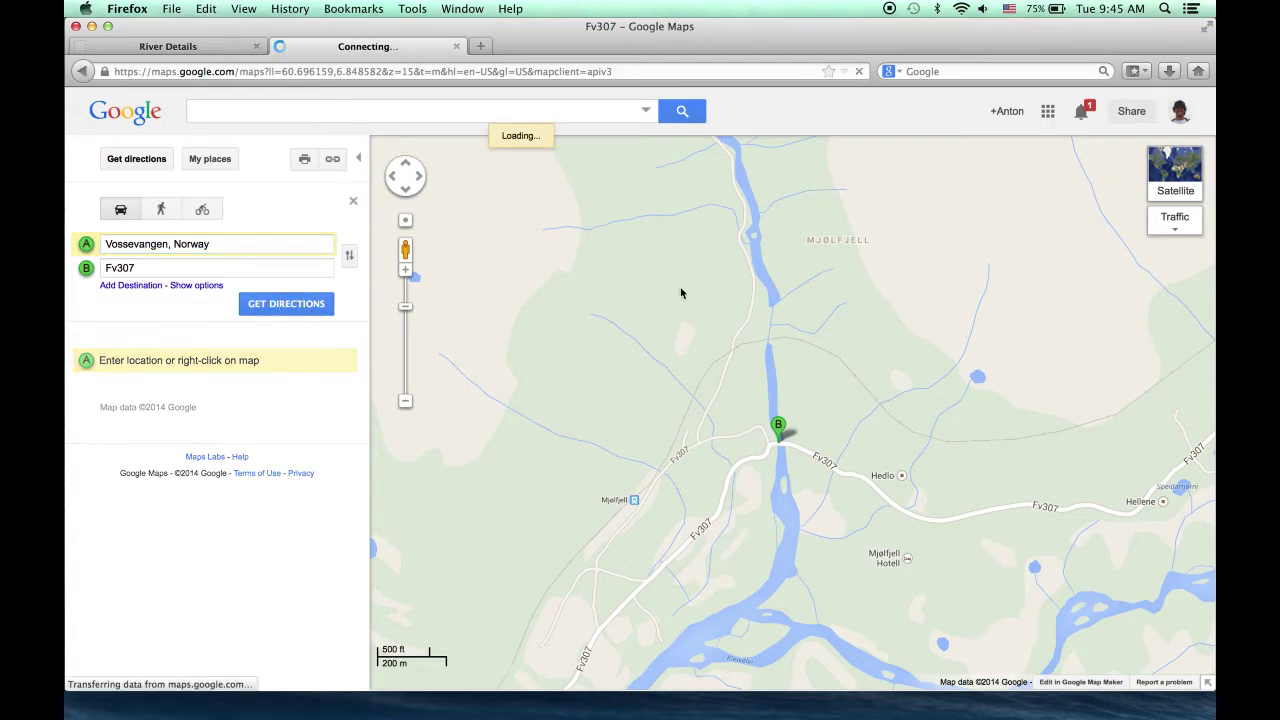
click(457, 47)
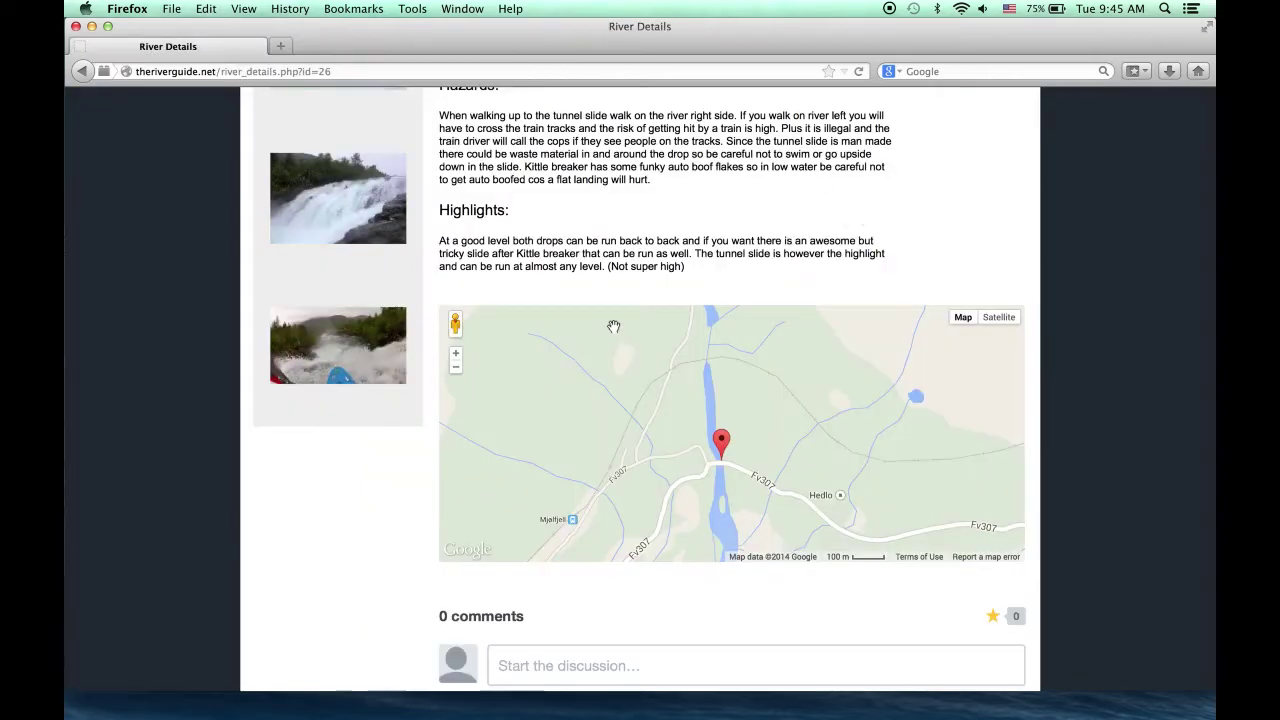
Step: View the river's marker in Street View, look around towards the waterfall and the riverside track, and check the comments section
scroll(1056, 340, down, 1)
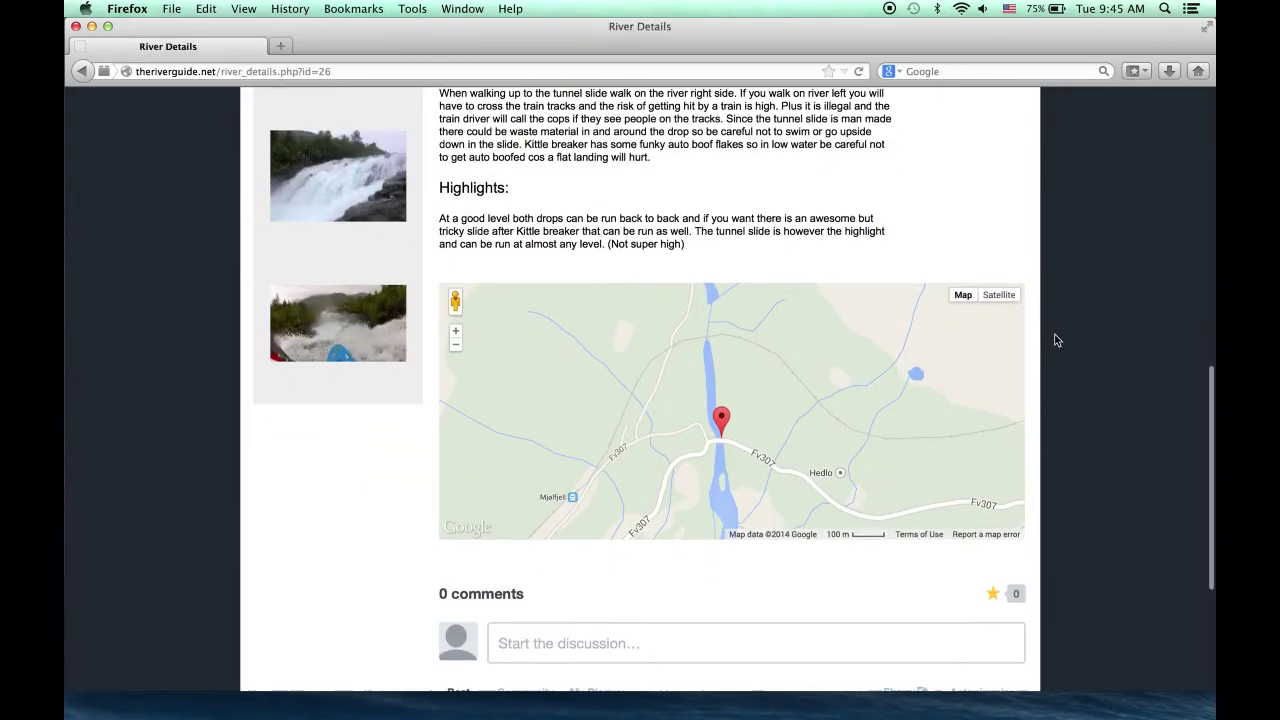
mouse_move(457, 292)
mouse_down()
mouse_move(757, 391)
mouse_move(722, 415)
mouse_up()
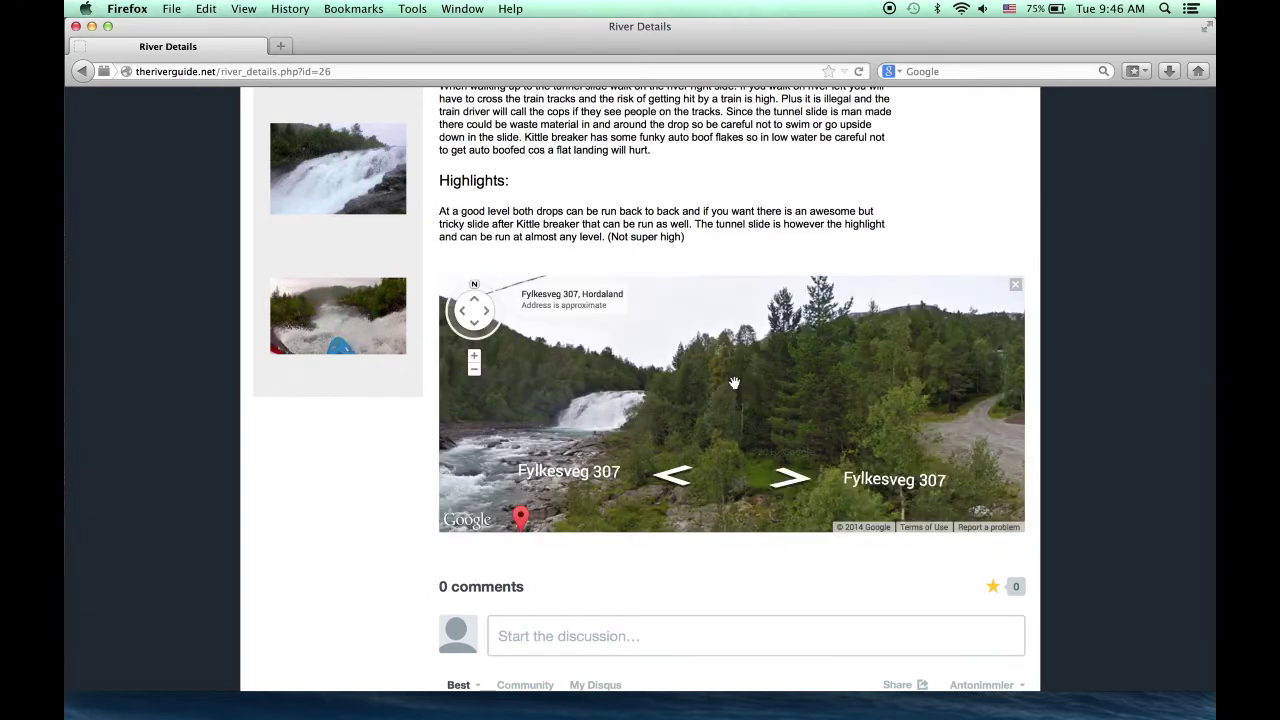
click(632, 410)
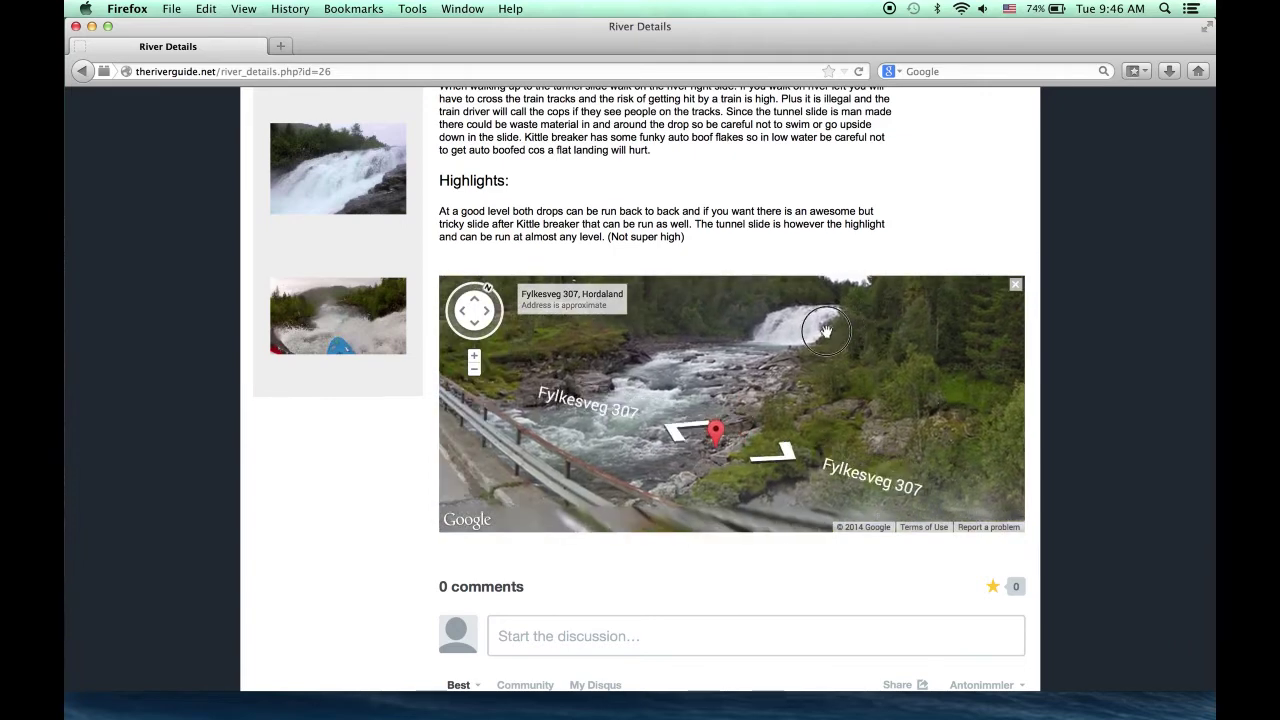
click(825, 330)
mouse_move(888, 383)
mouse_down()
mouse_move(420, 408)
mouse_move(602, 384)
mouse_up()
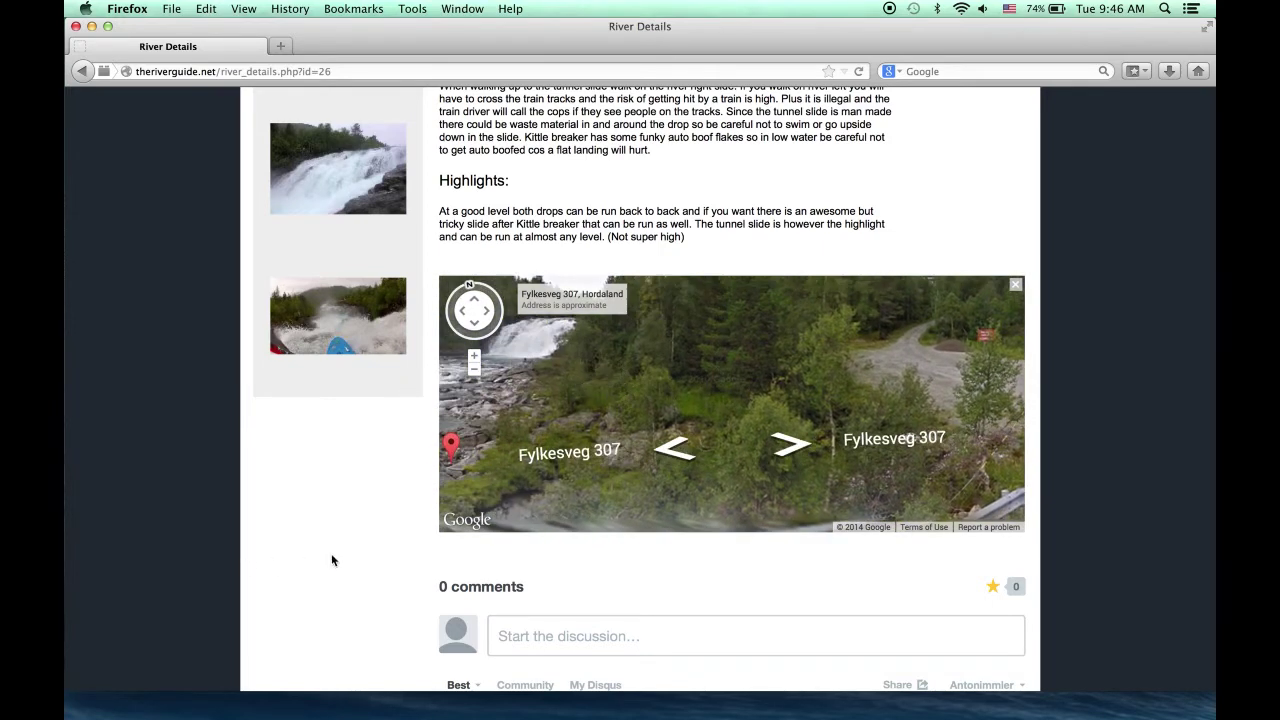
scroll(331, 560, down, 5)
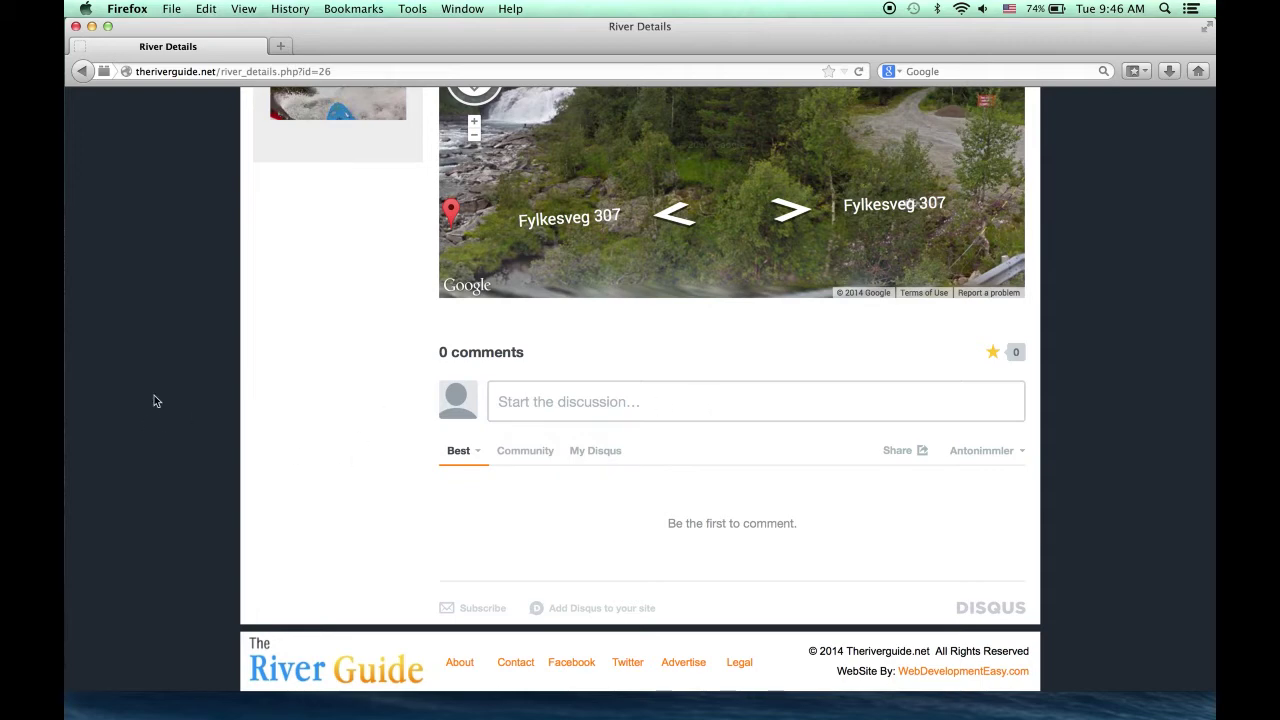
Step: Request to add a river and log in with the saved account e-mail and password
scroll(154, 400, up, 15)
click(745, 188)
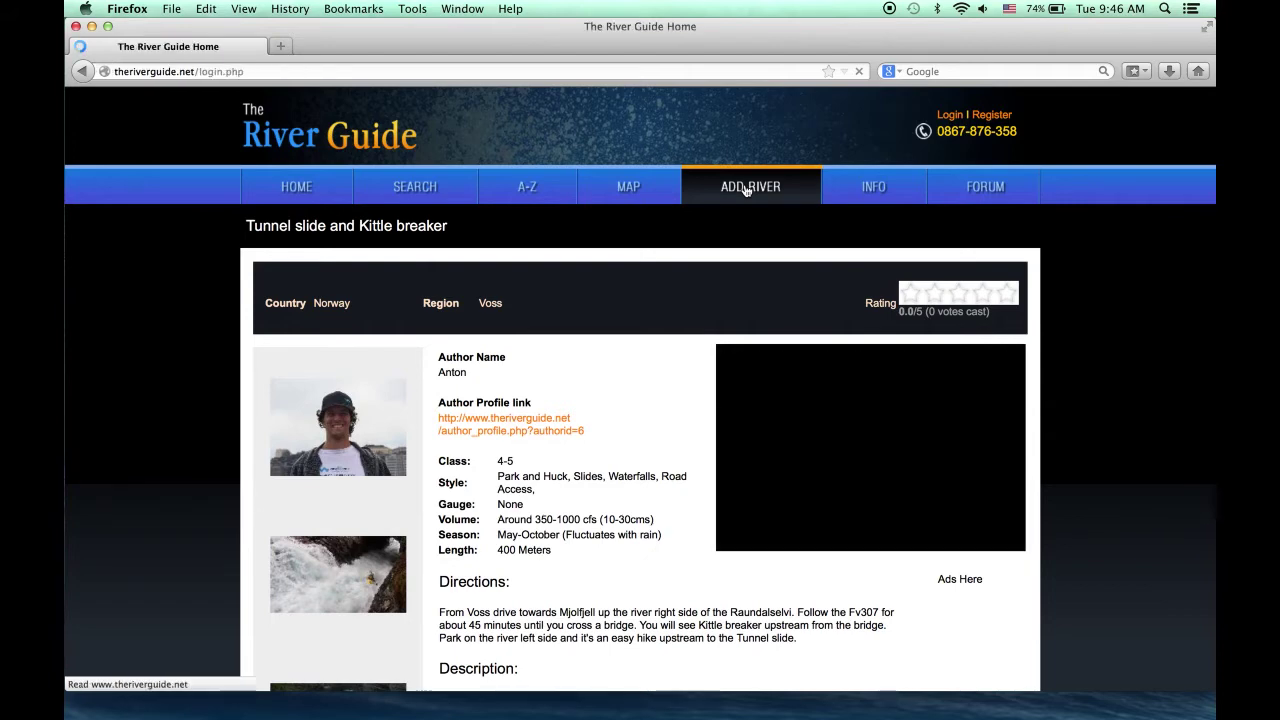
scroll(842, 553, down, 3)
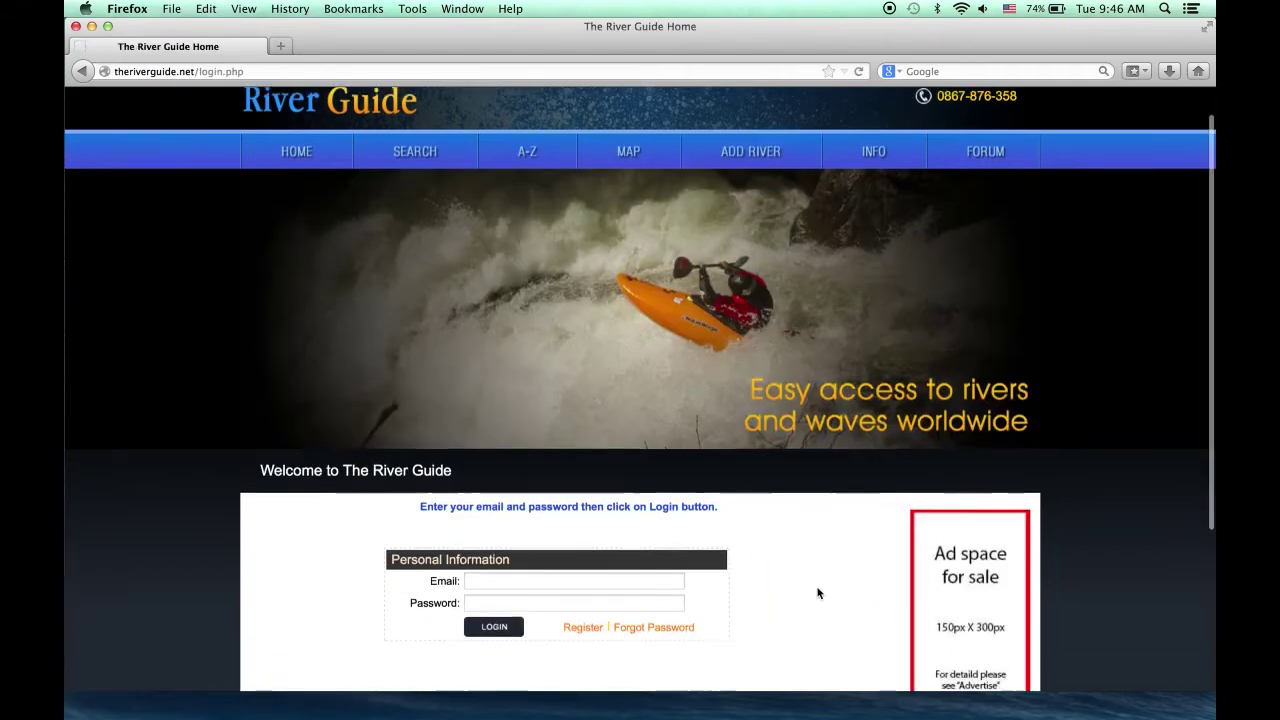
click(544, 482)
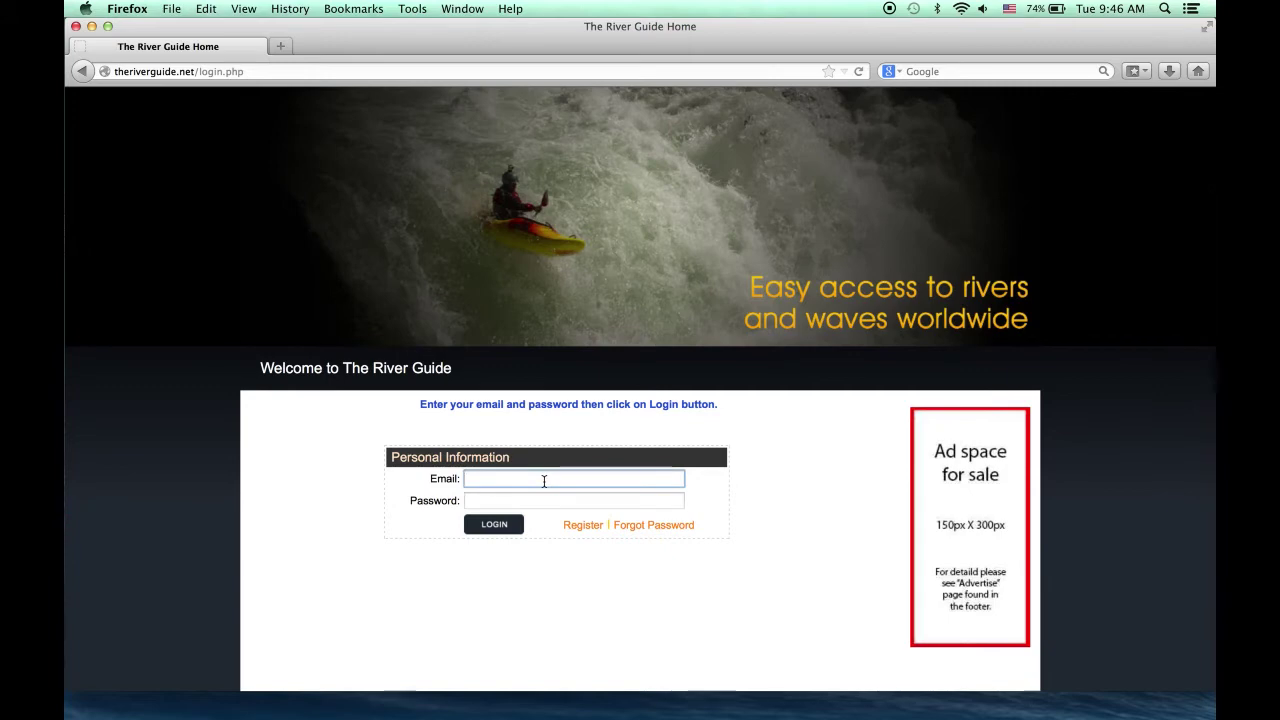
text(a)
click(573, 490)
click(480, 497)
key(Return)
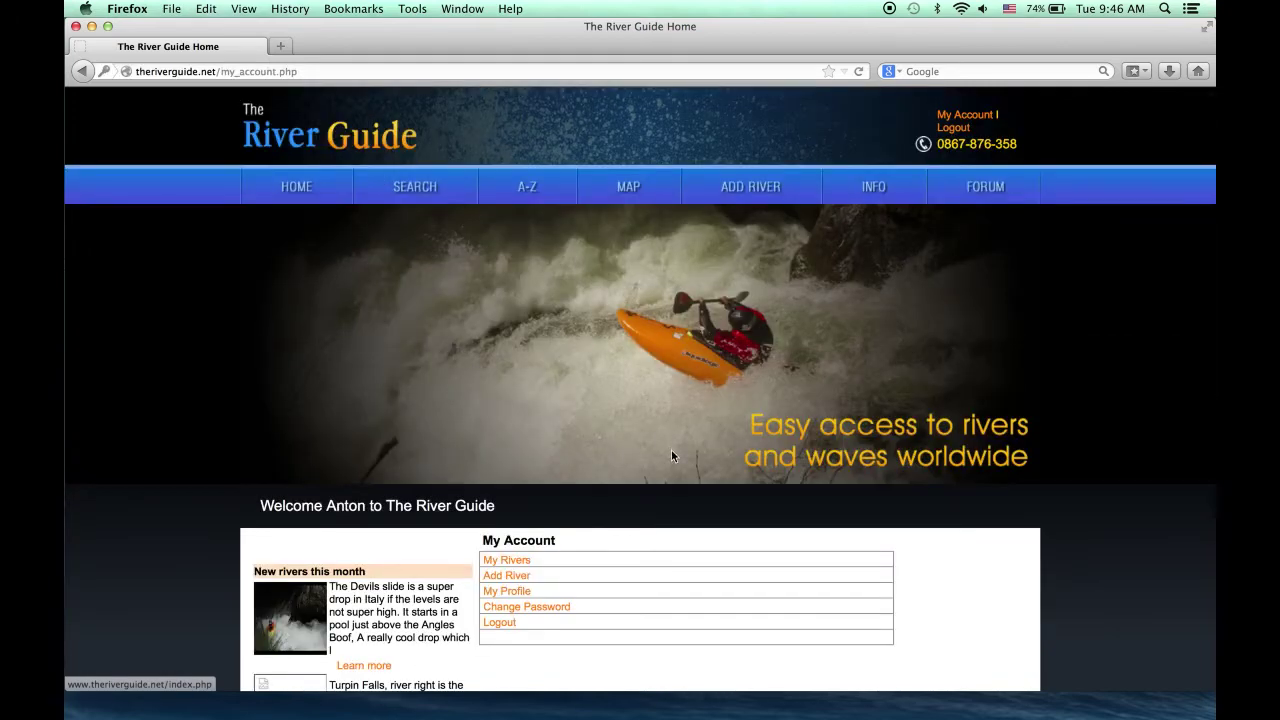
Step: Open My Profile from the account page and review the personal information, links, biography and pictures
scroll(674, 451, down, 3)
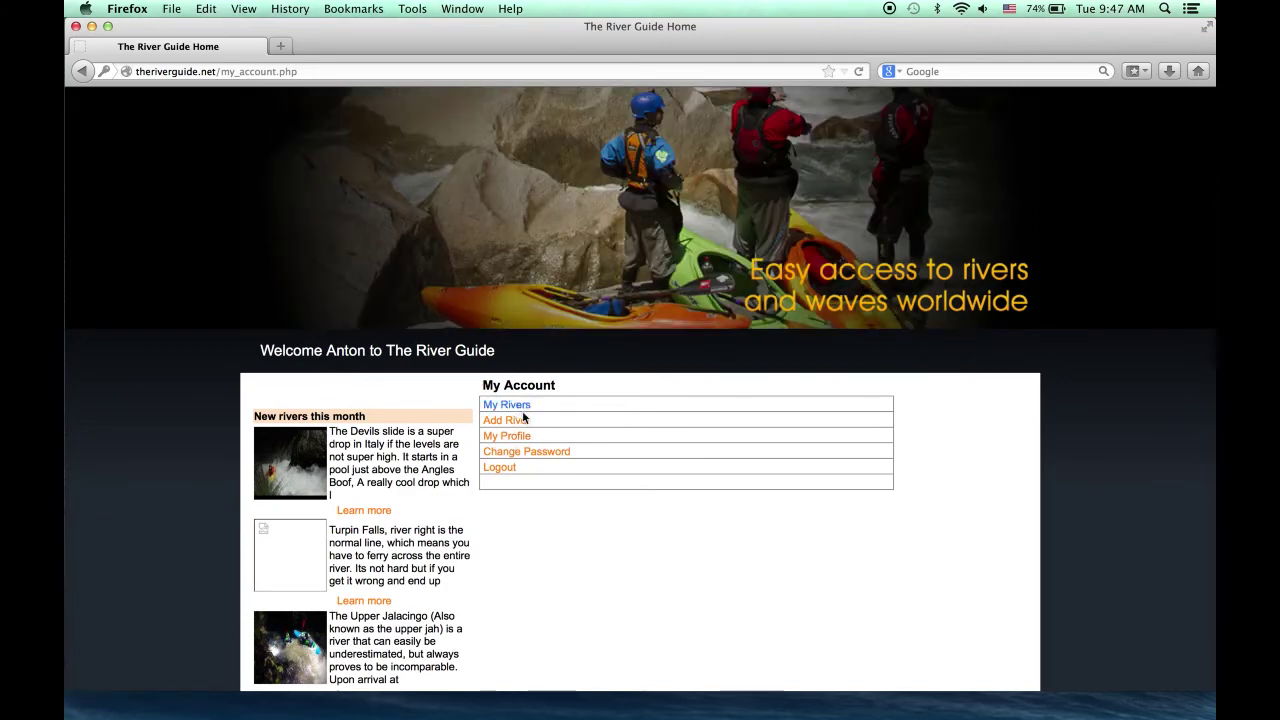
click(510, 436)
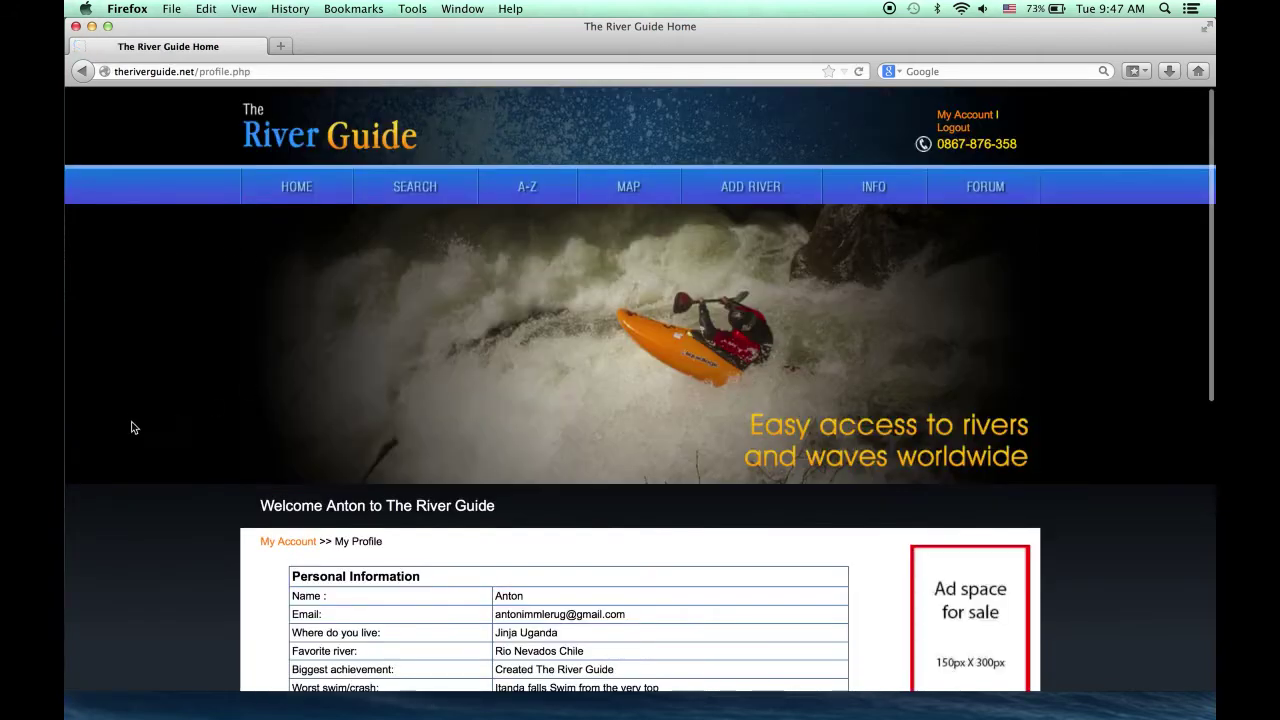
scroll(142, 427, down, 5)
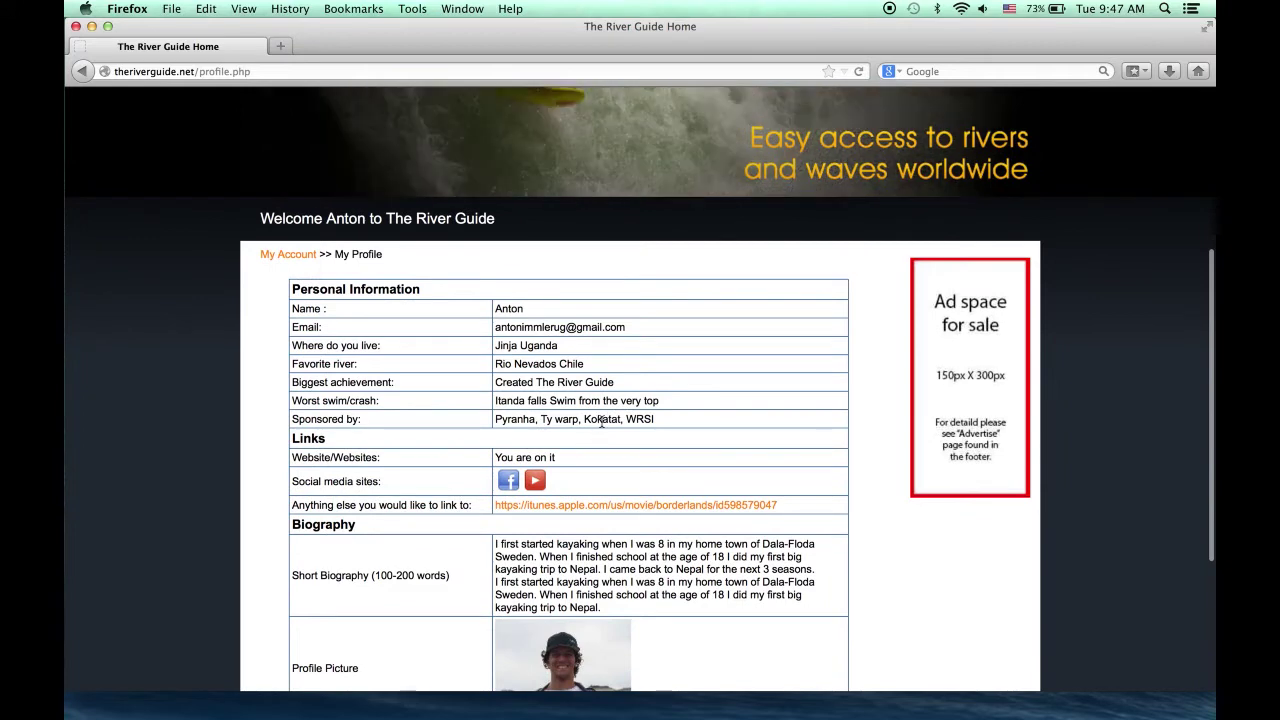
scroll(722, 404, down, 1)
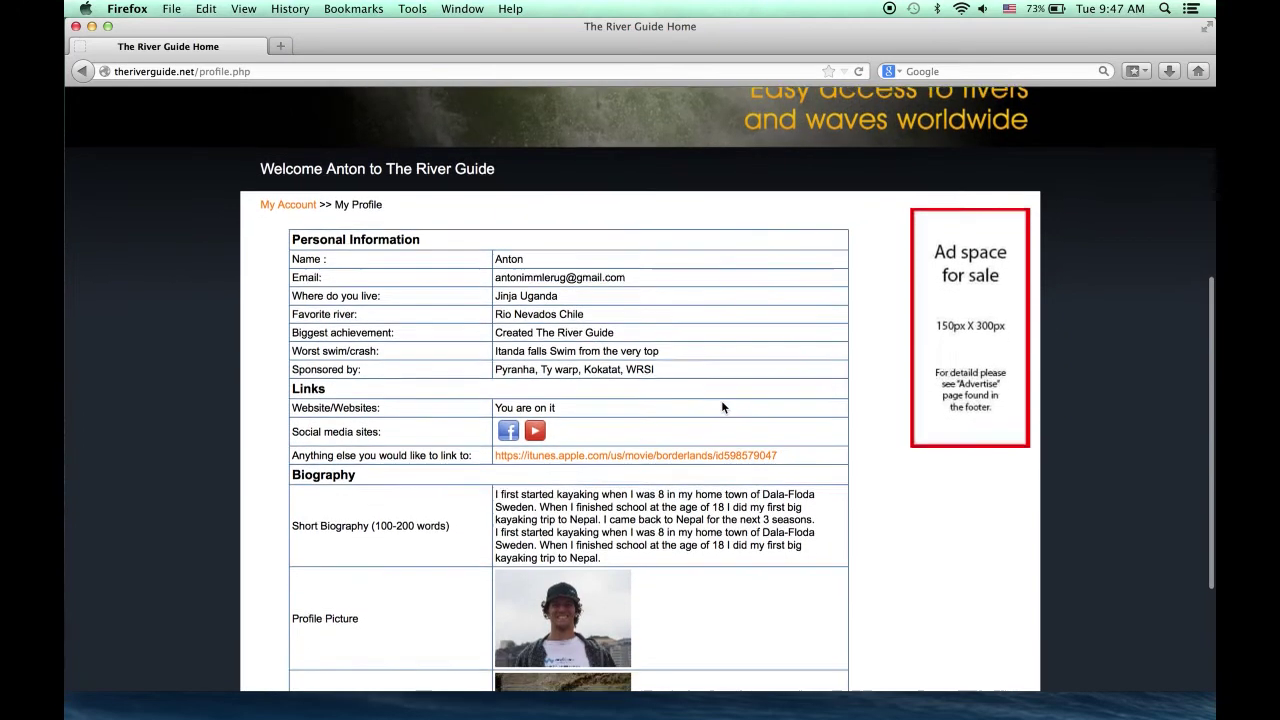
scroll(722, 404, down, 1)
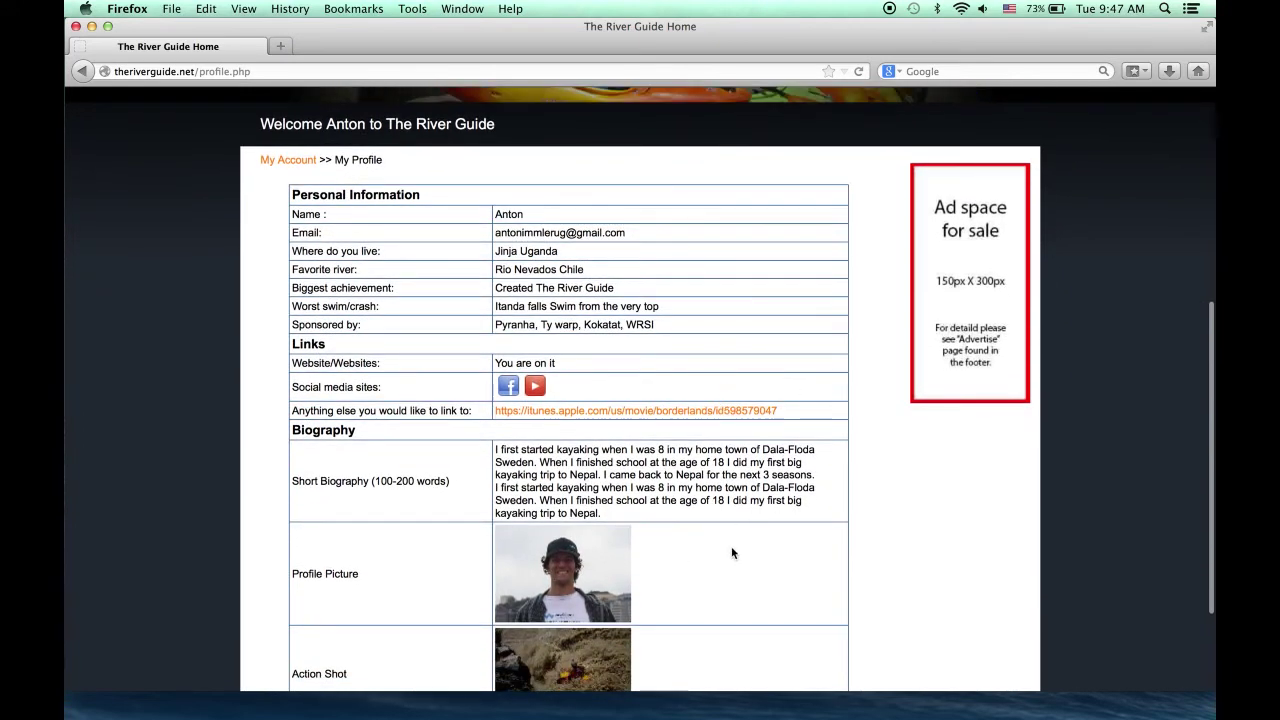
Step: Open the Add River form and go through its personal information and the river name, country, region and class fields
scroll(745, 257, up, 7)
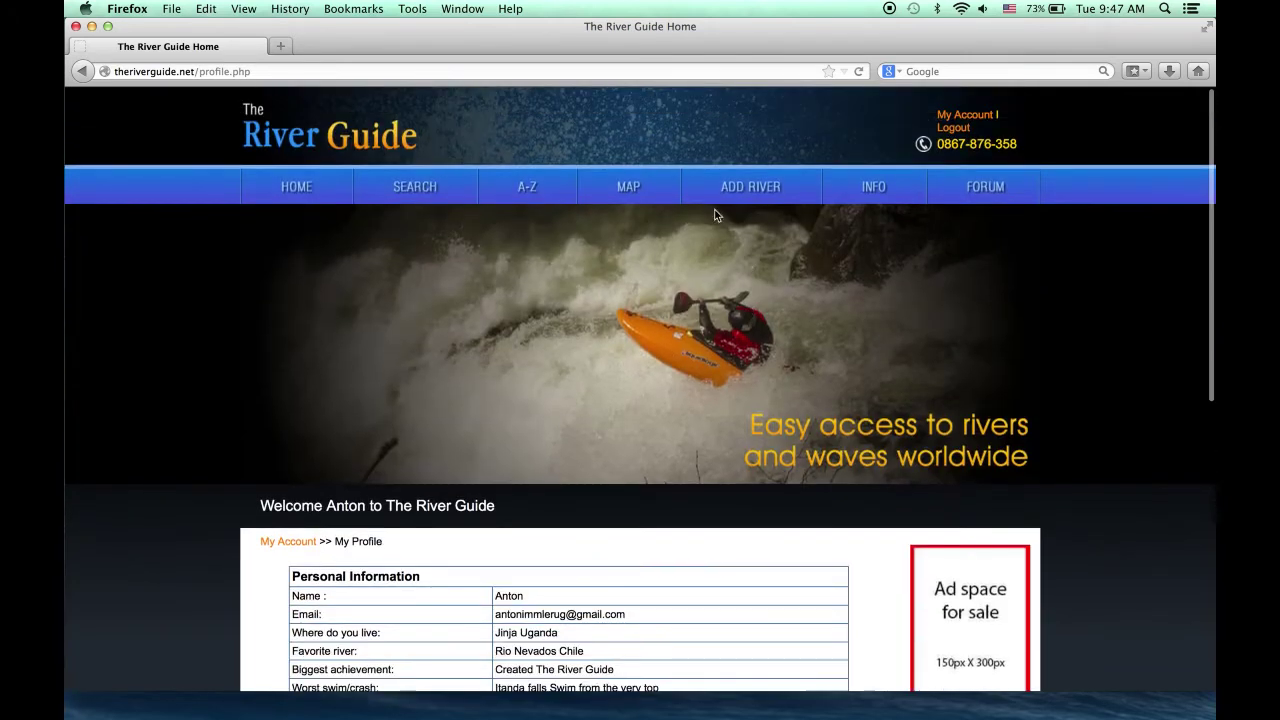
click(751, 187)
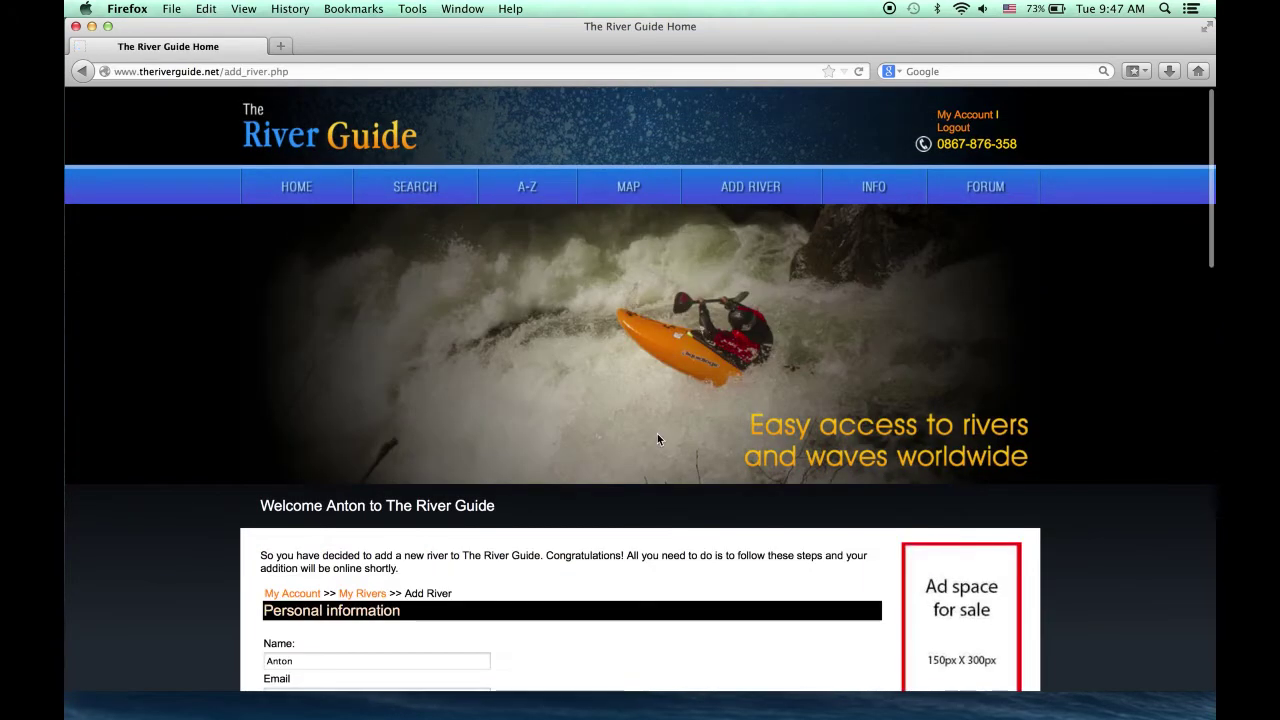
scroll(657, 435, down, 5)
scroll(658, 437, down, 5)
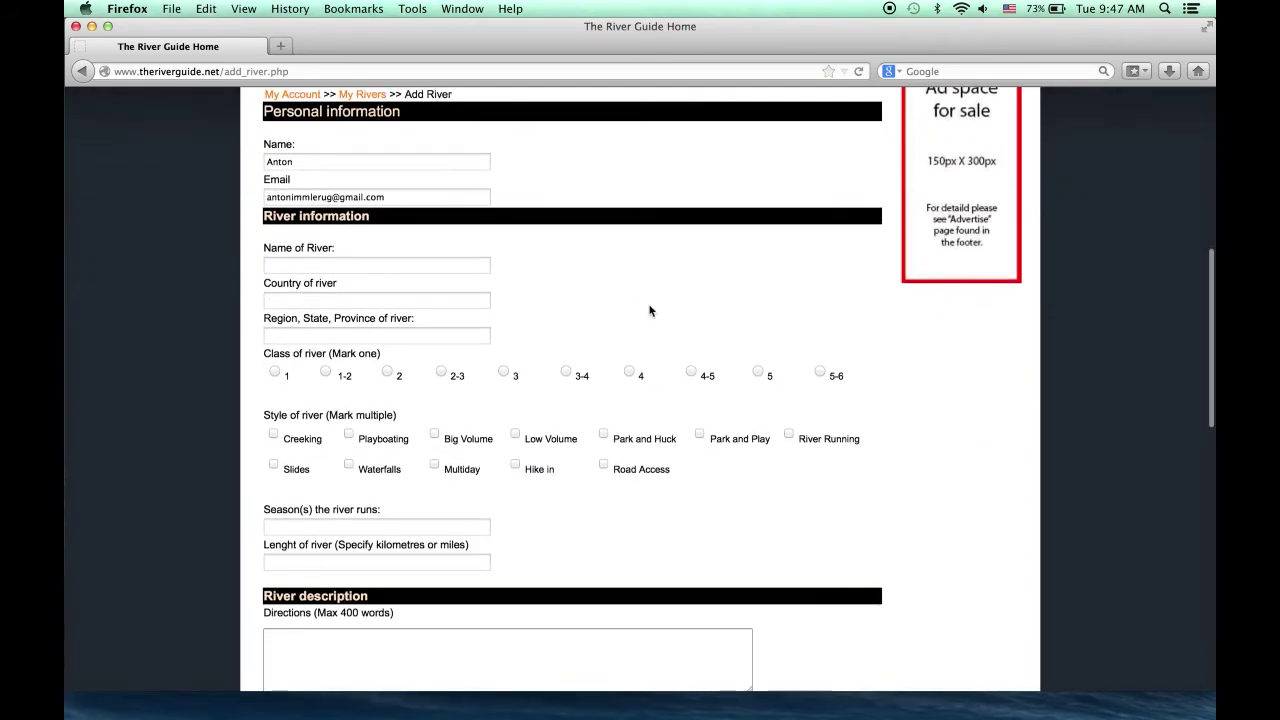
scroll(605, 311, up, 1)
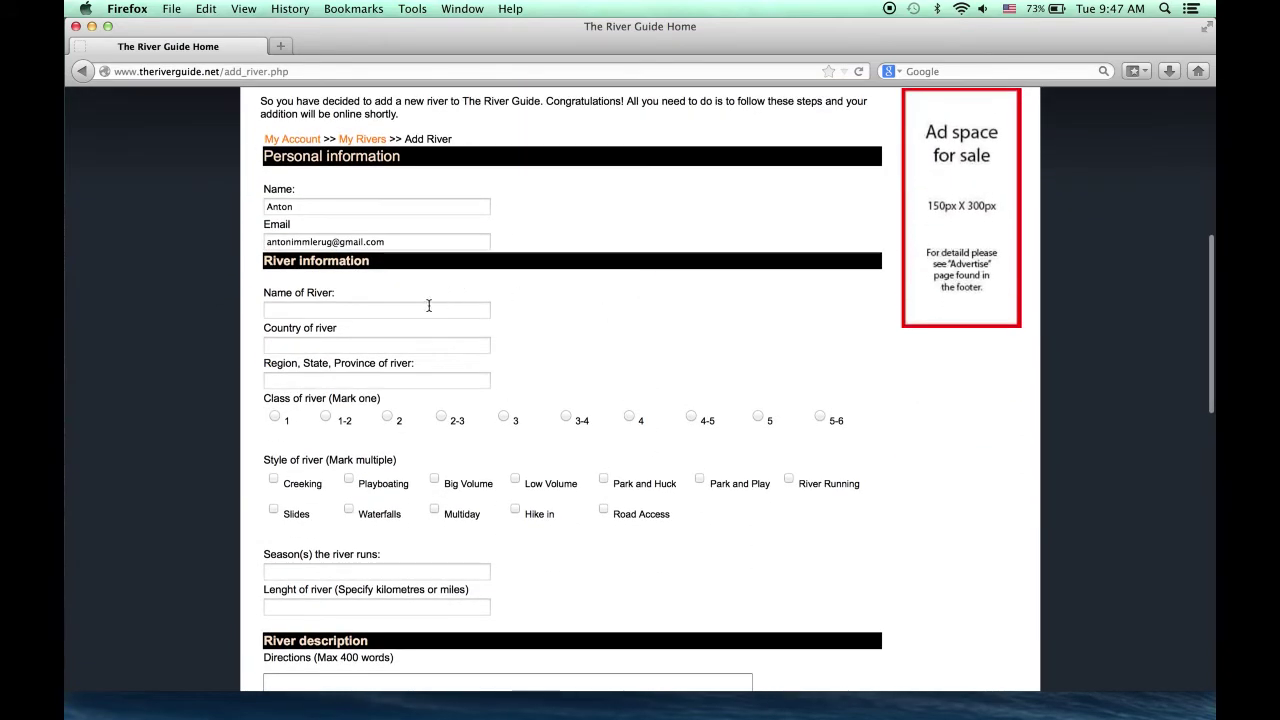
scroll(642, 312, down, 1)
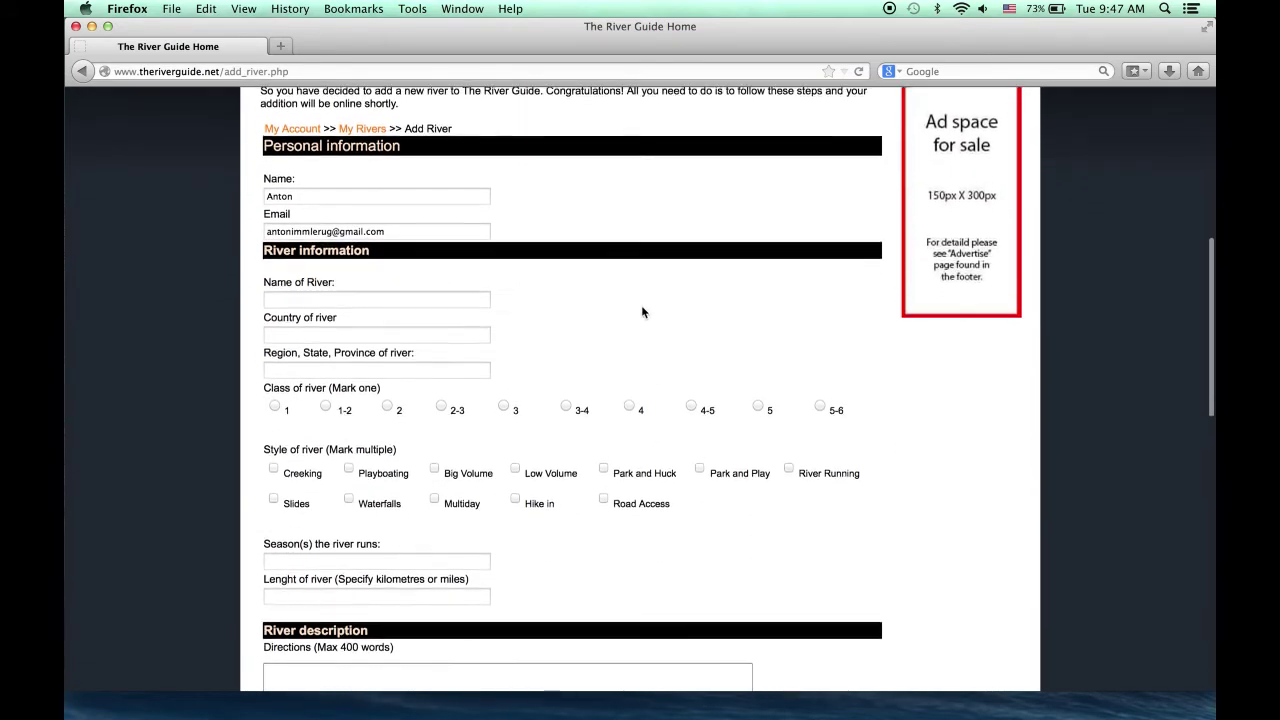
click(372, 299)
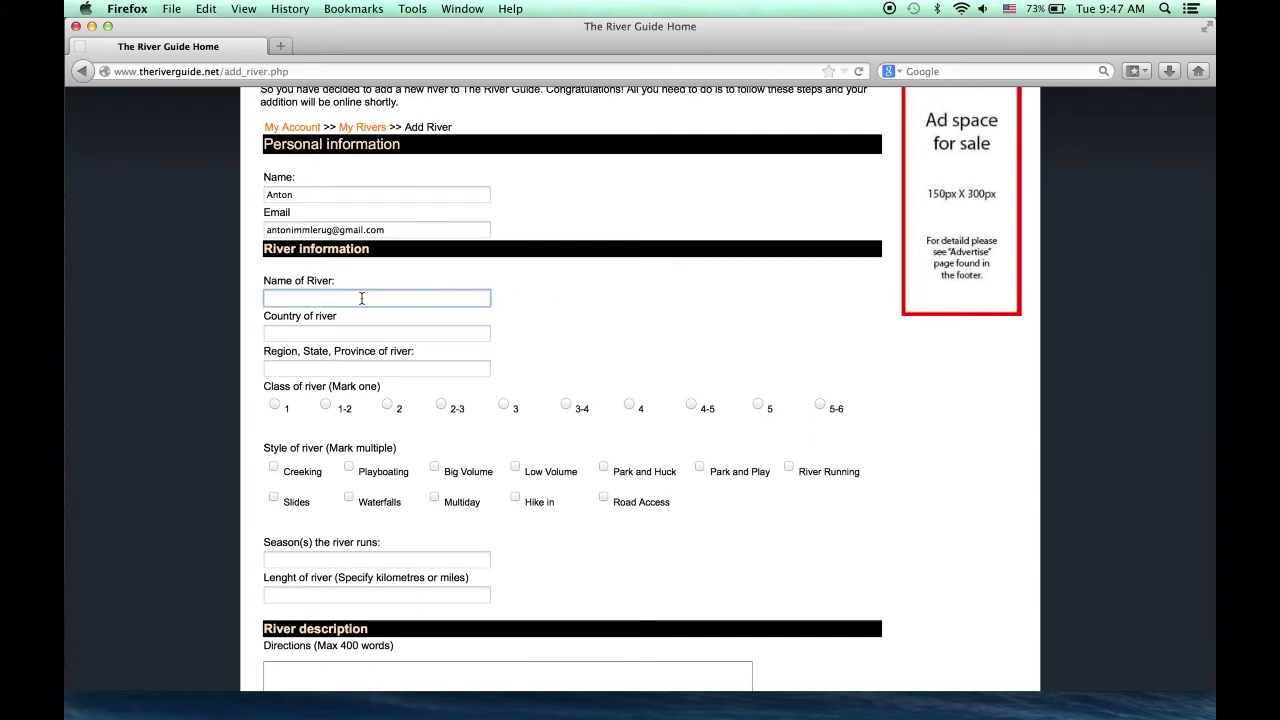
click(409, 332)
click(435, 368)
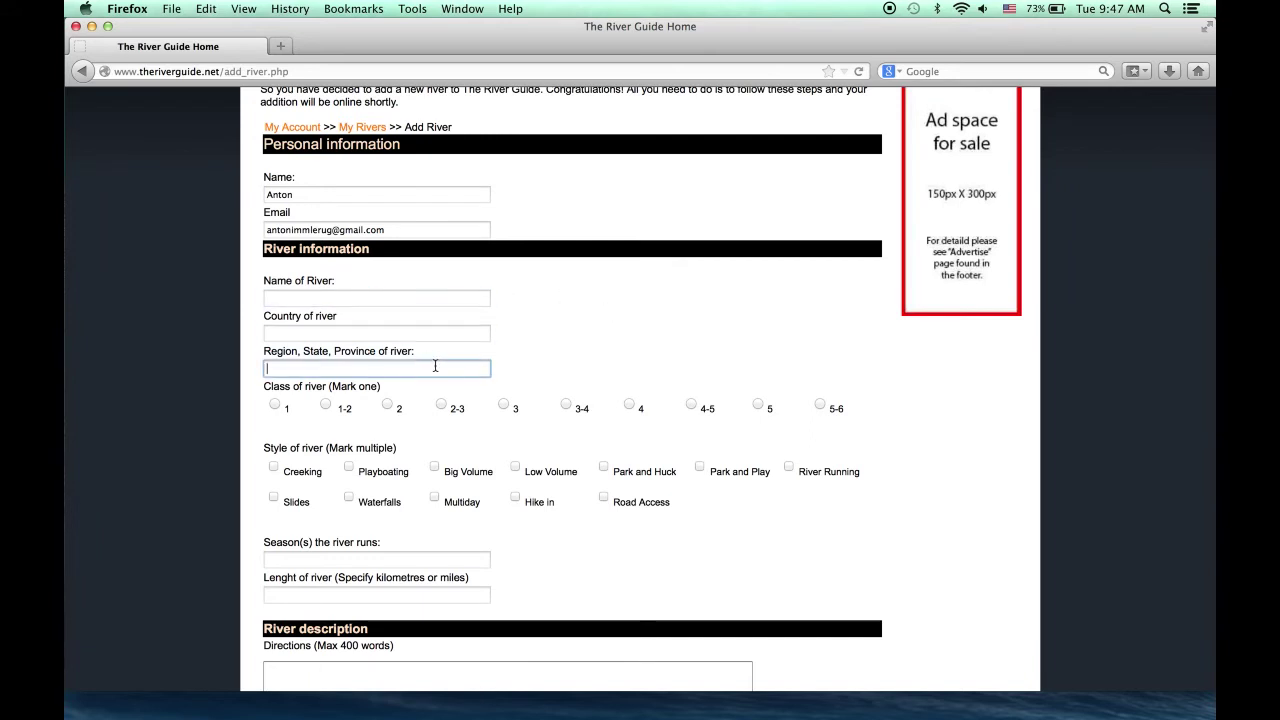
scroll(606, 346, down, 3)
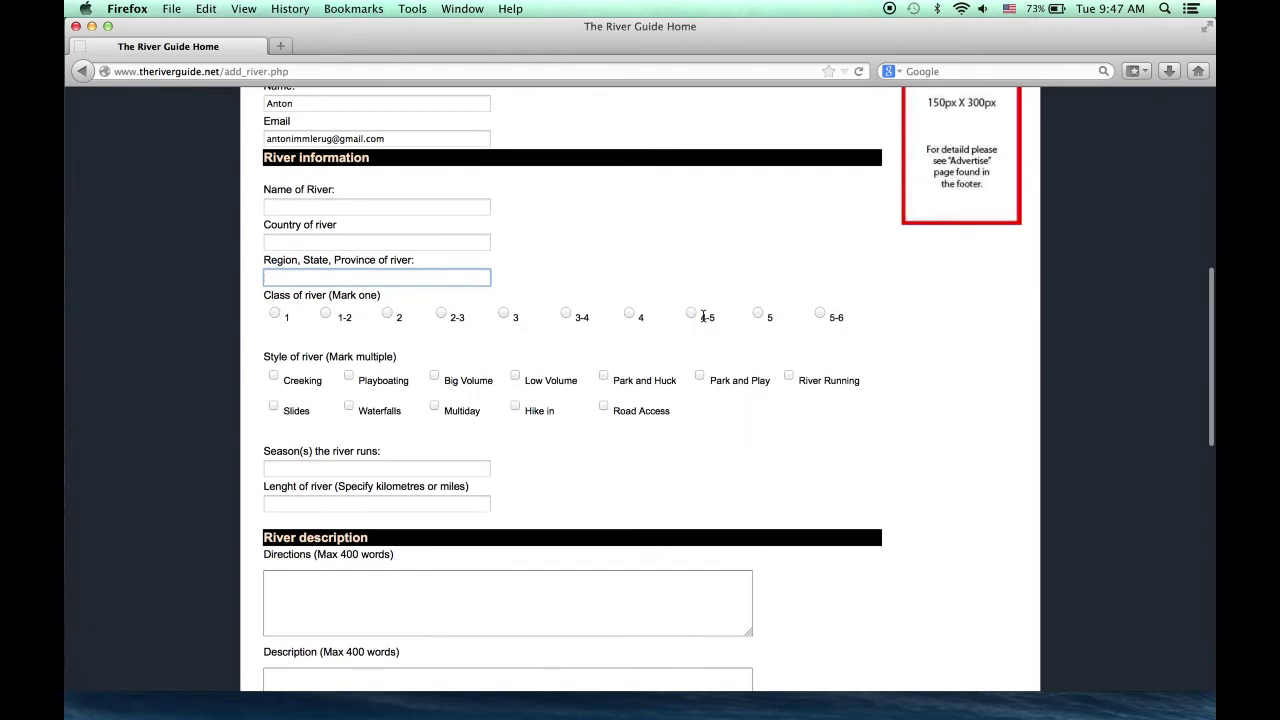
Step: Mark the style of river as Creeking, Slides, Waterfalls and Road Access
scroll(381, 400, down, 3)
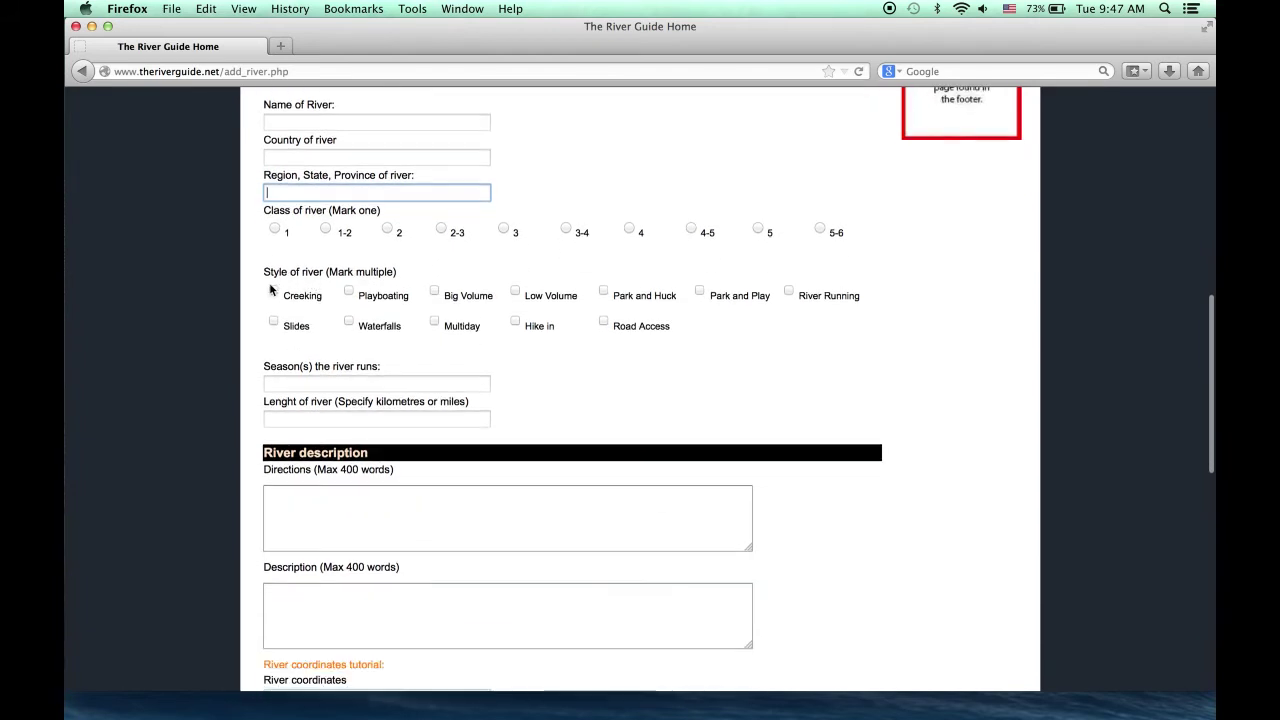
click(274, 292)
click(274, 321)
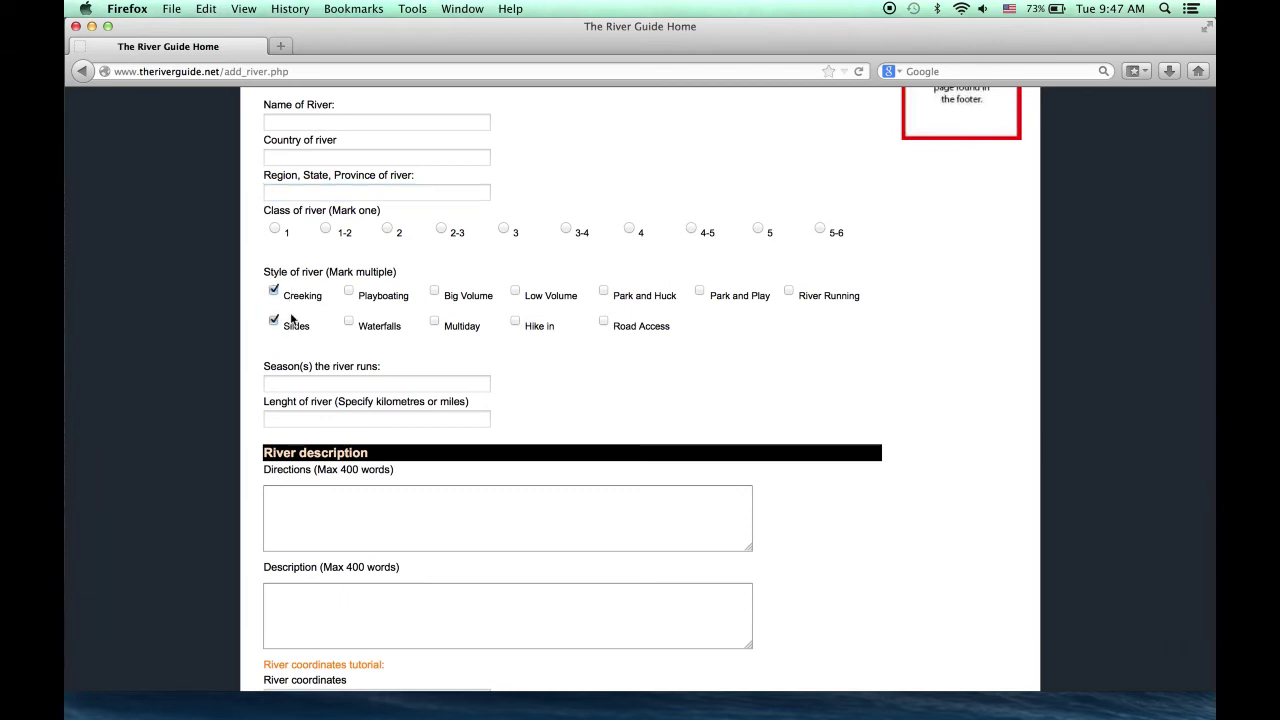
click(349, 321)
click(603, 321)
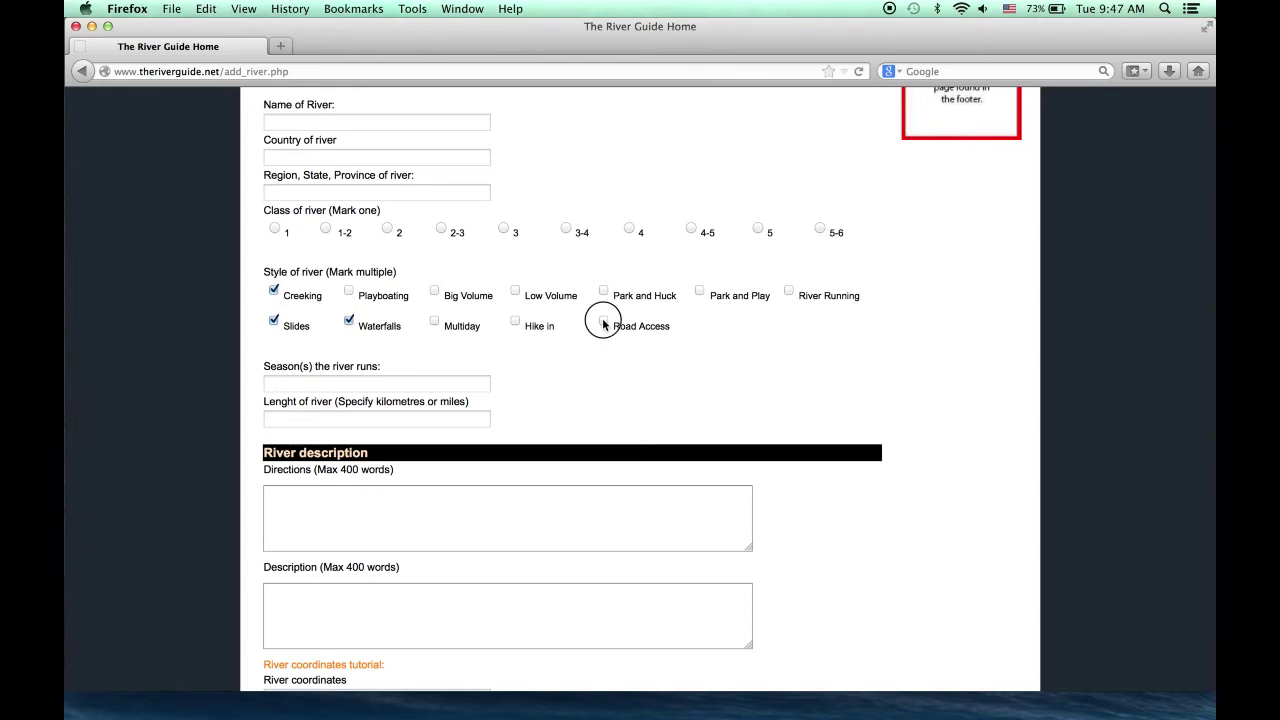
Step: Go through the season, river length, directions, description and river coordinates fields of the Add River form
scroll(931, 346, down, 2)
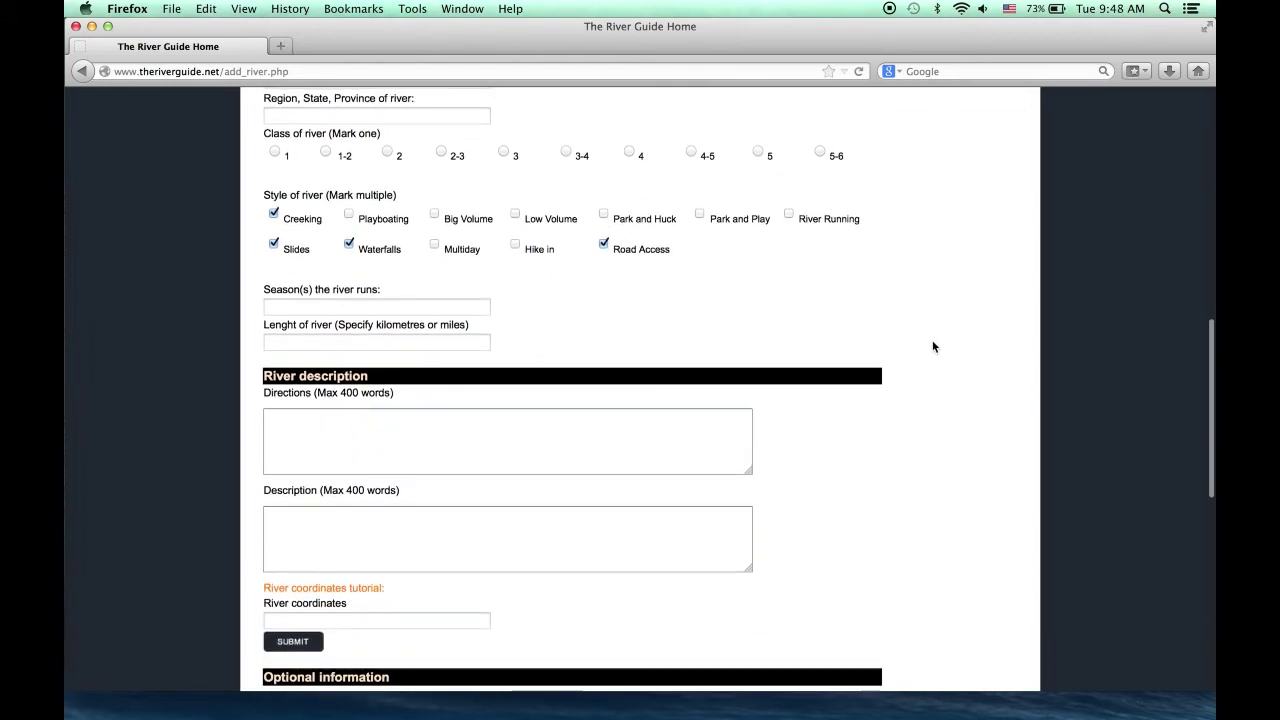
click(315, 307)
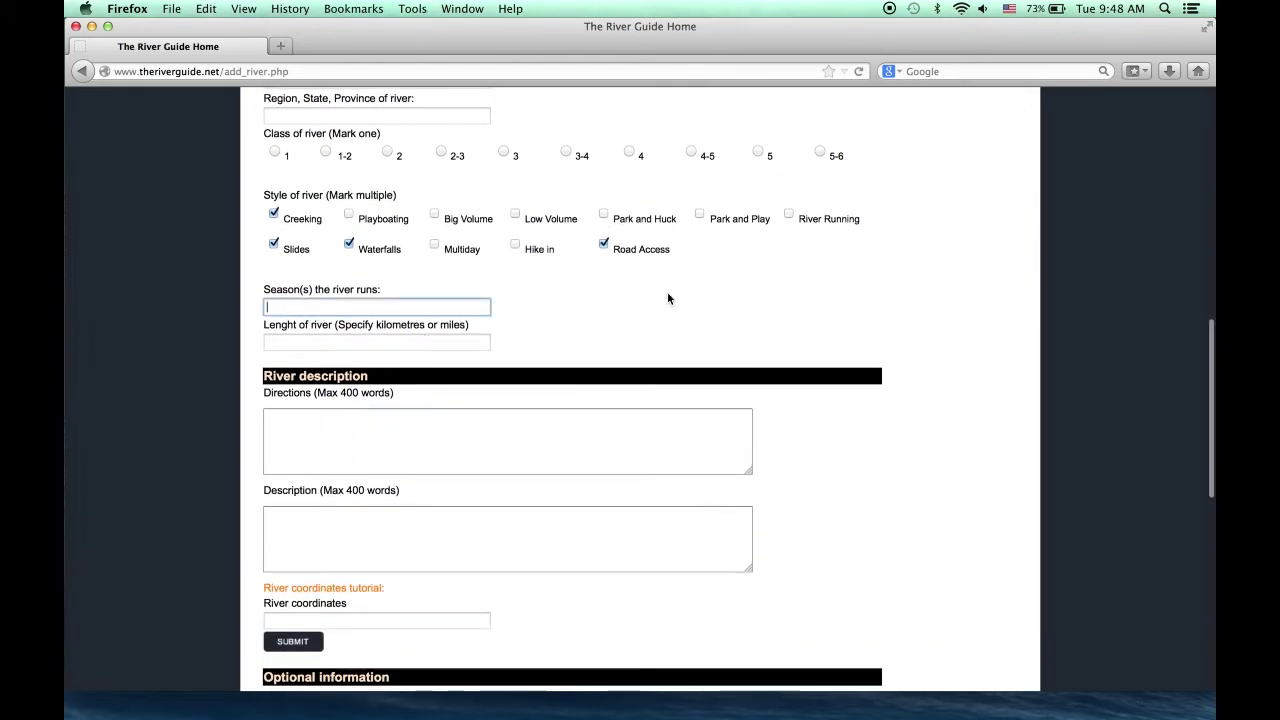
scroll(668, 292, down, 2)
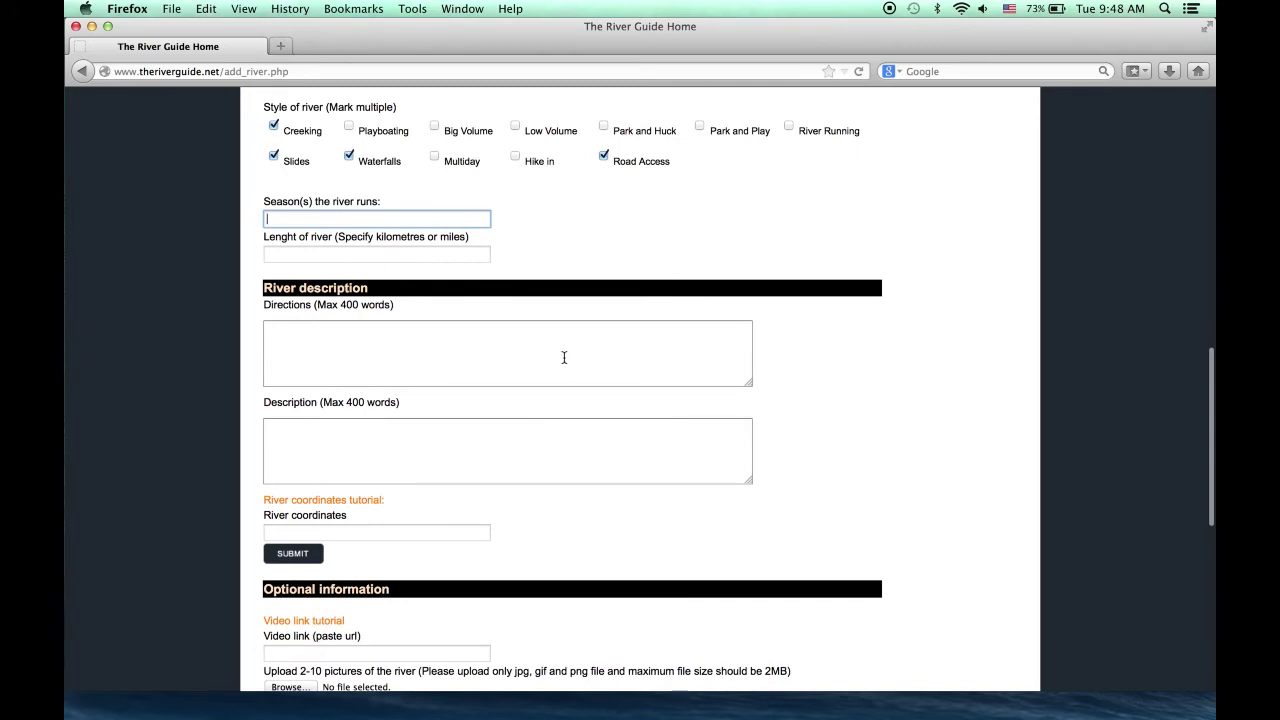
scroll(870, 370, down, 2)
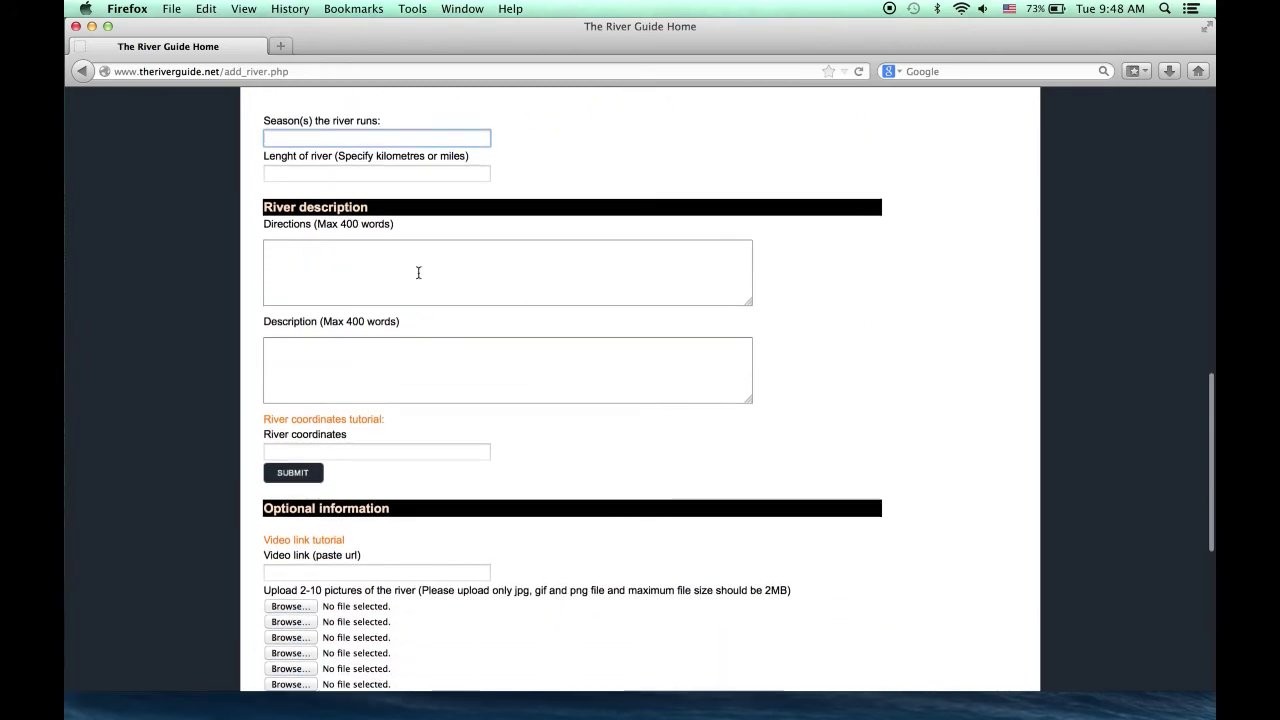
scroll(733, 397, down, 2)
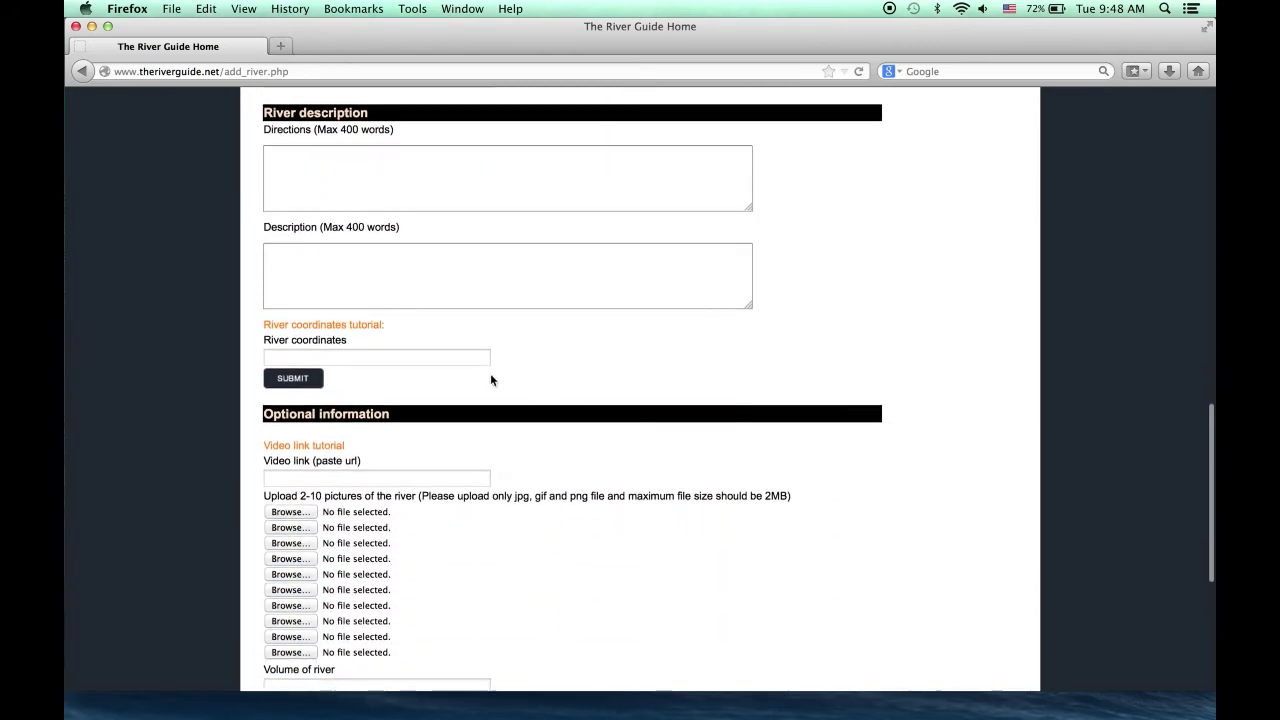
click(443, 357)
Step: Examine the optional information fields: video link, picture uploads, volume of river, online gauge, highlights and hazards
scroll(643, 351, down, 1)
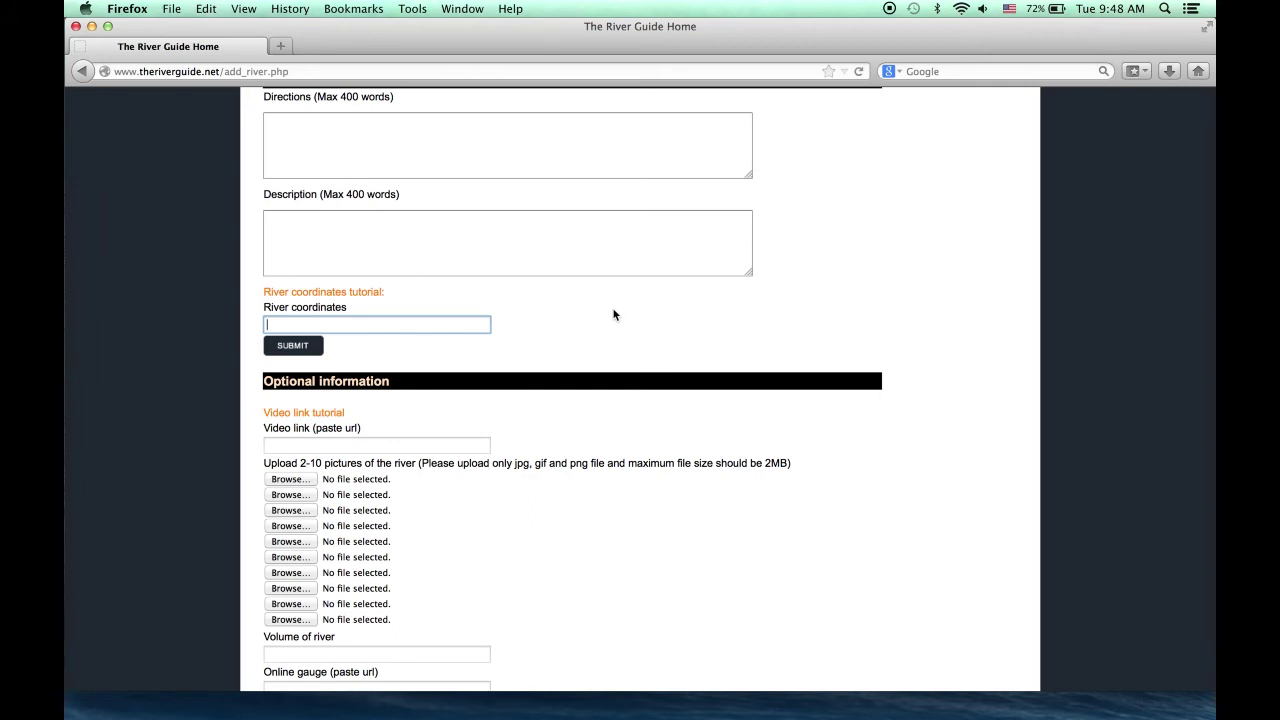
scroll(614, 315, down, 5)
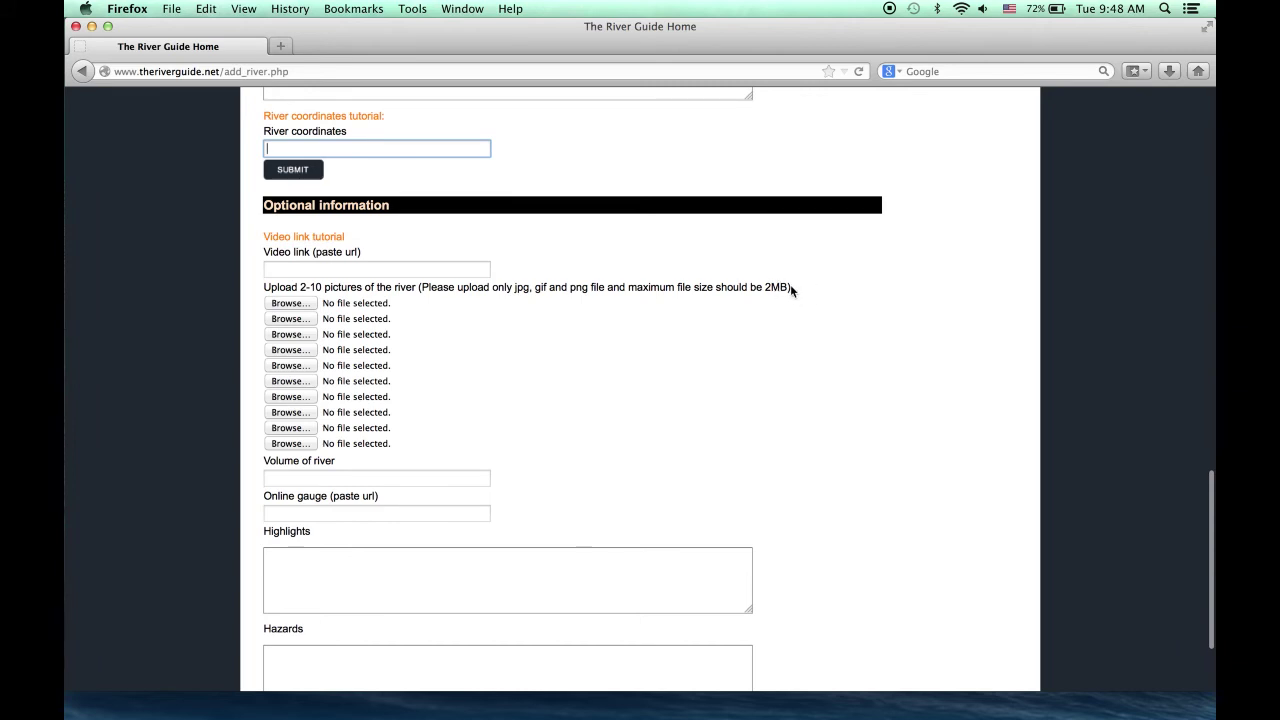
click(384, 266)
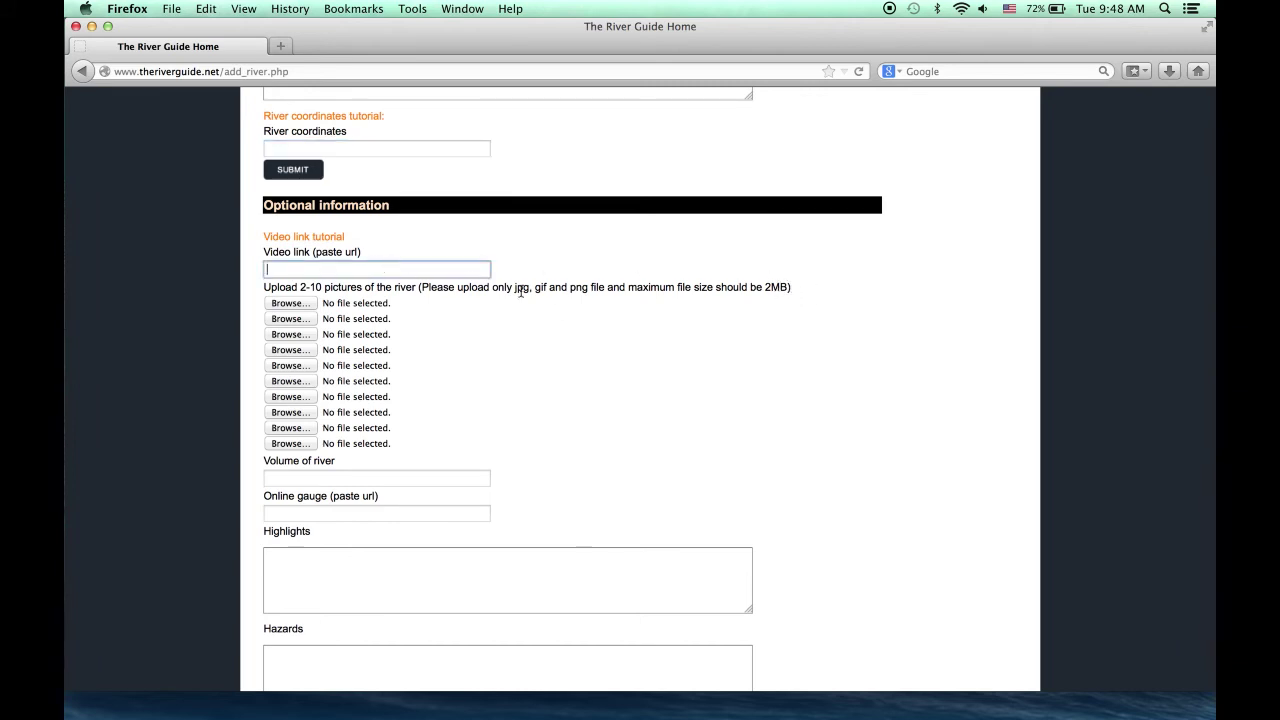
scroll(649, 309, down, 3)
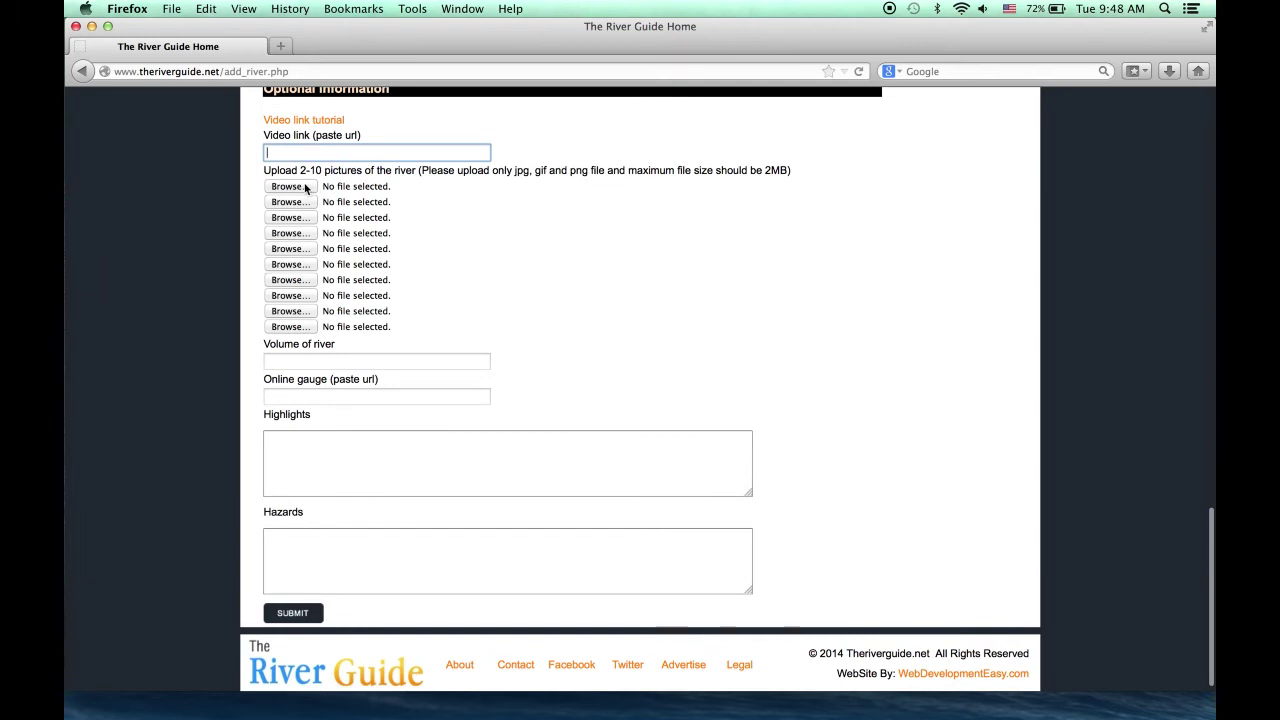
scroll(640, 286, down, 1)
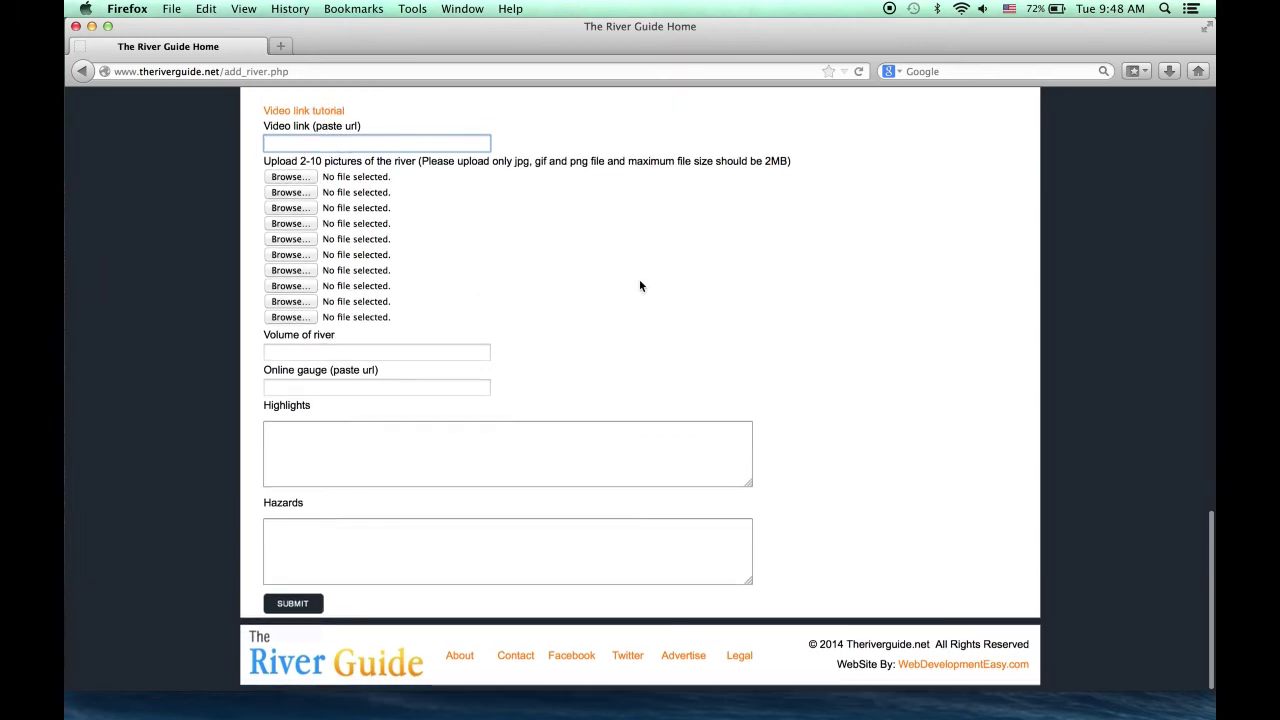
click(463, 353)
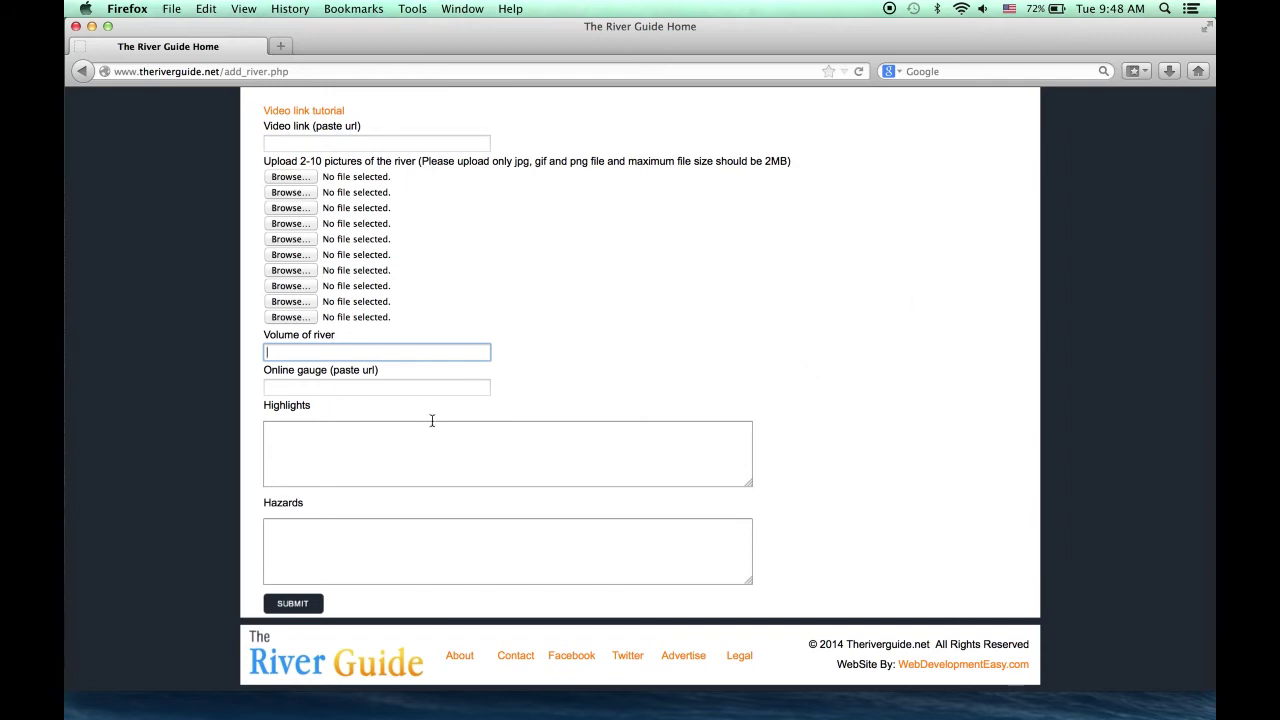
click(402, 388)
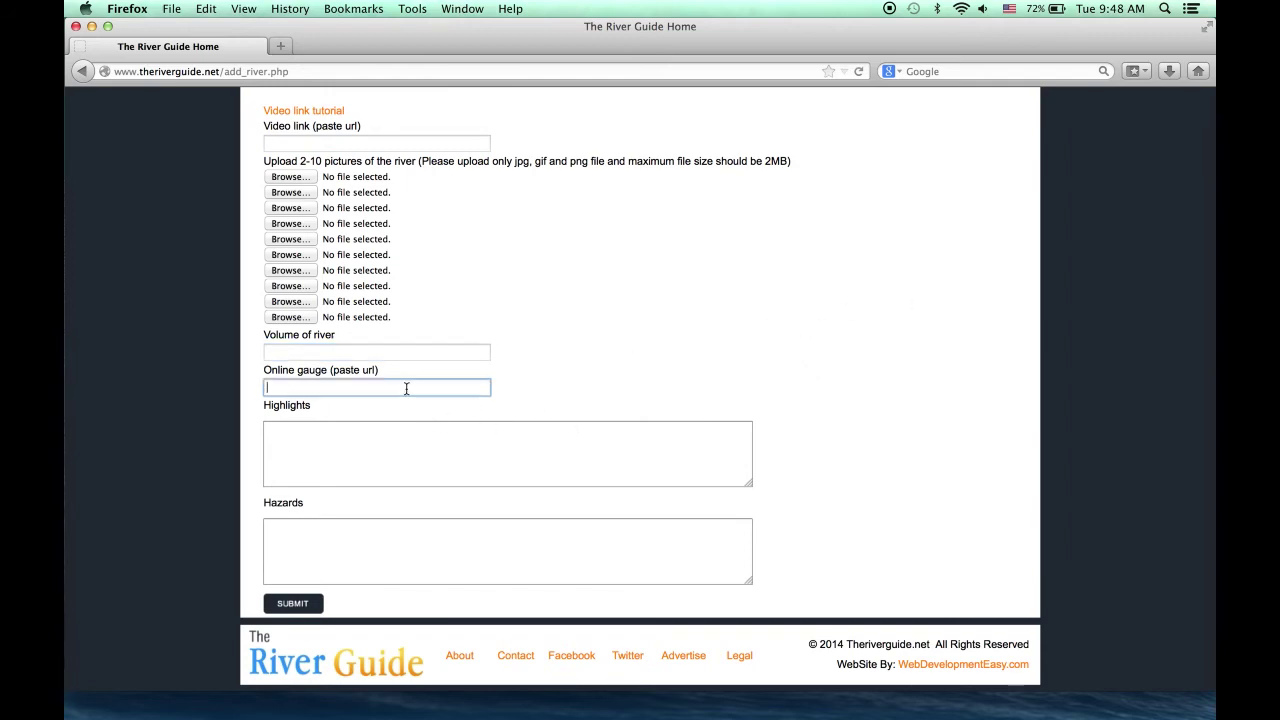
click(479, 457)
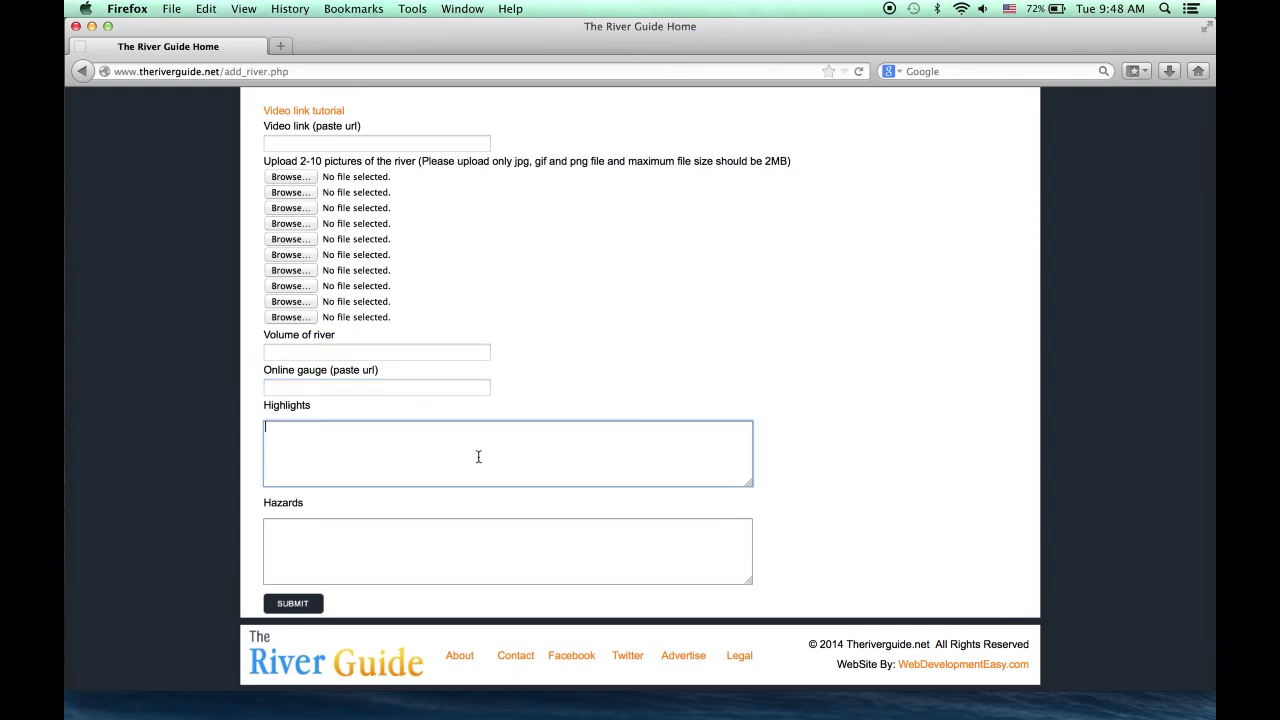
click(497, 538)
Step: Look back over the River description section and compare it with the Optional information section of the form
scroll(796, 321, up, 8)
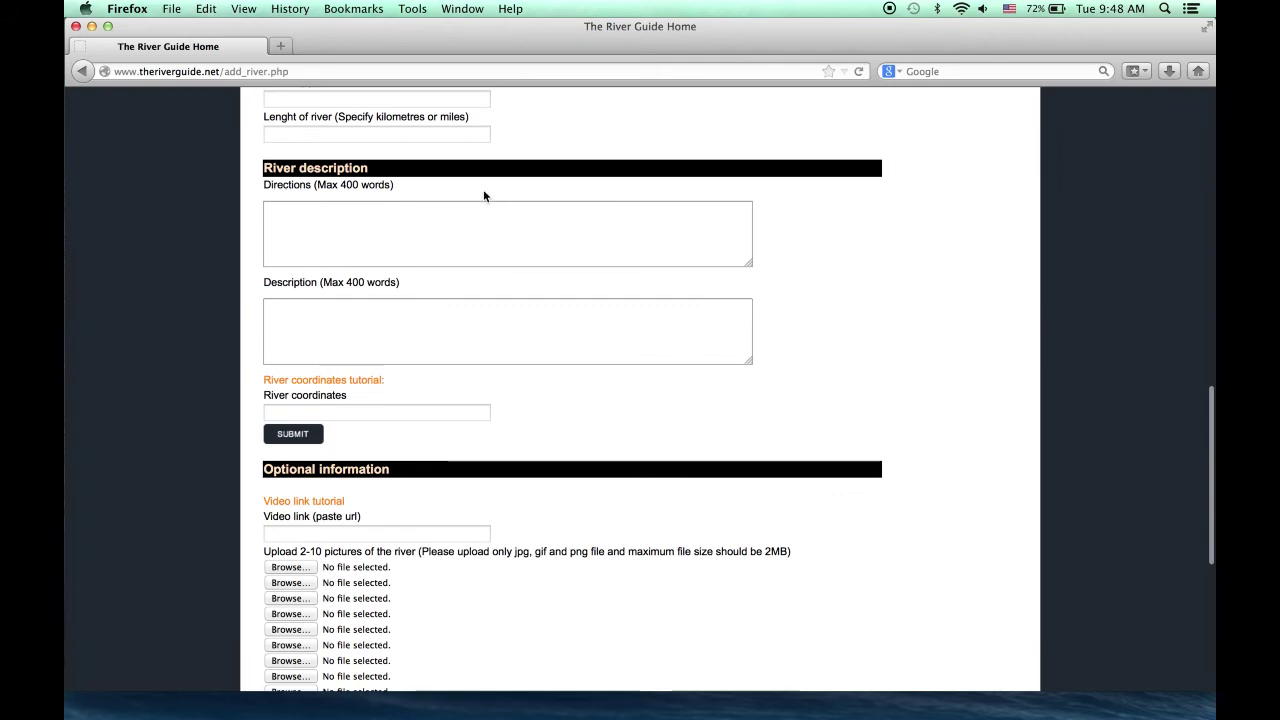
scroll(483, 192, up, 4)
scroll(483, 192, down, 5)
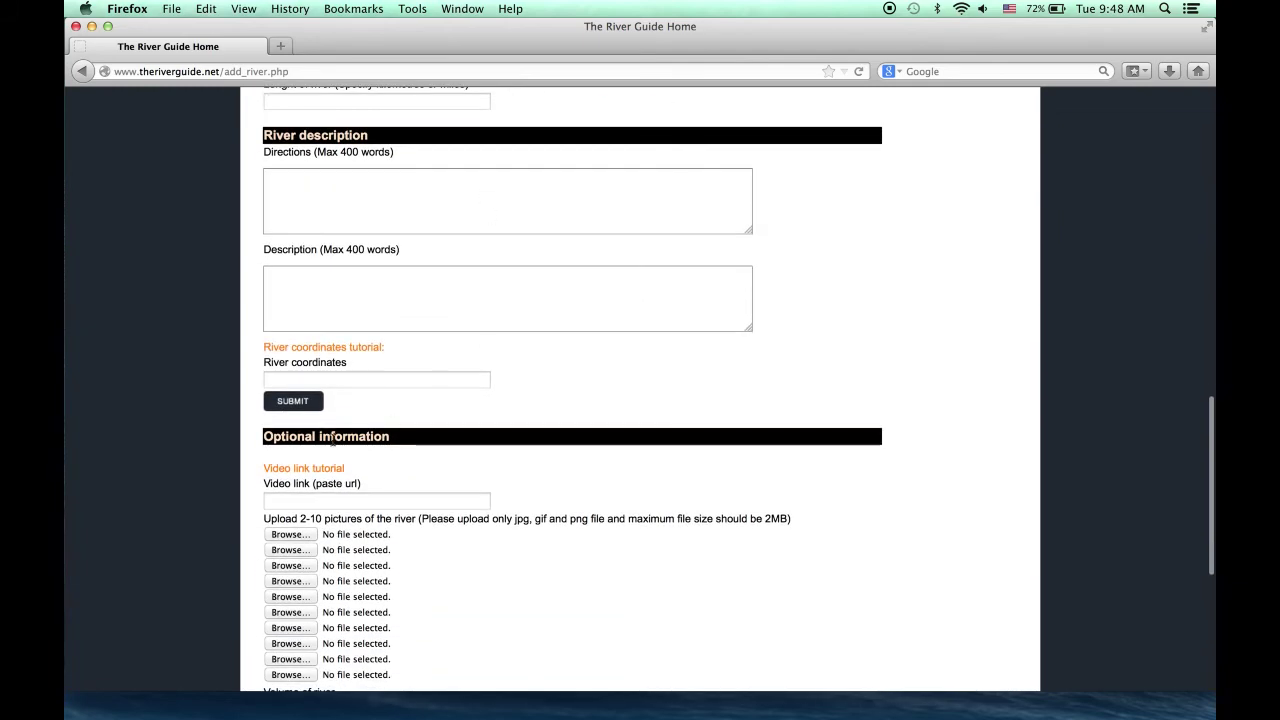
scroll(623, 455, down, 6)
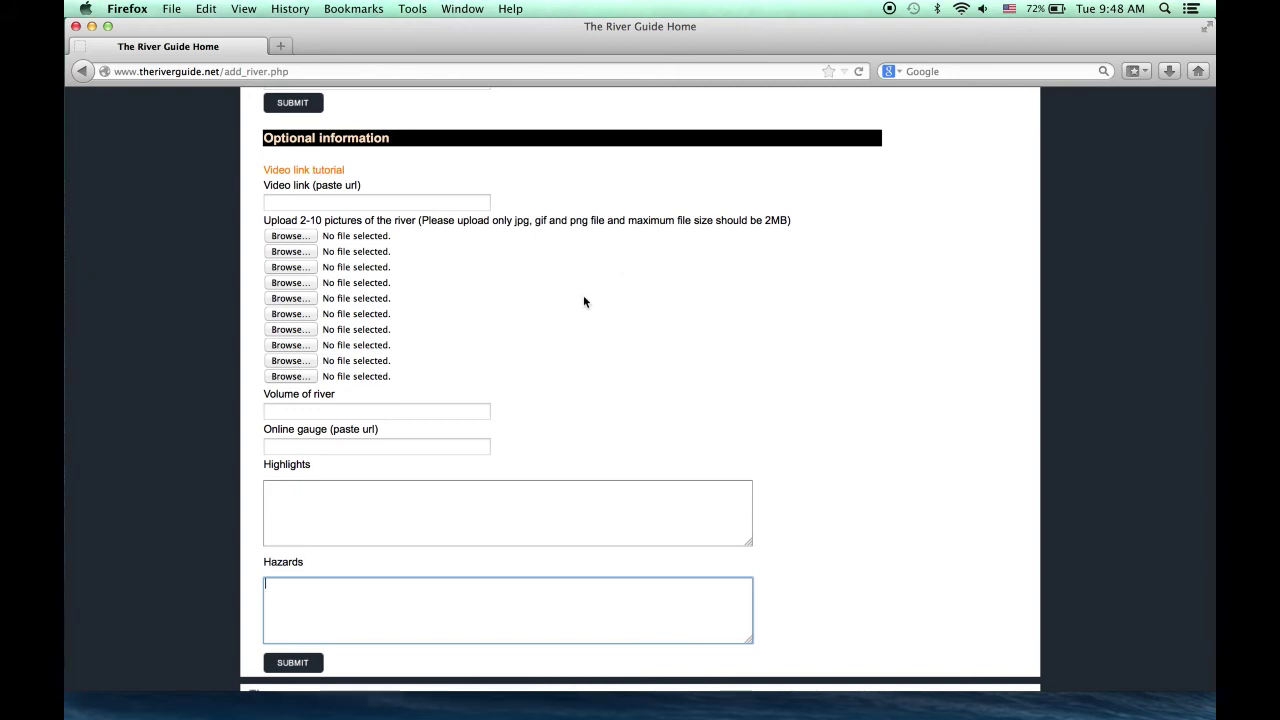
scroll(585, 302, up, 1)
scroll(585, 302, down, 1)
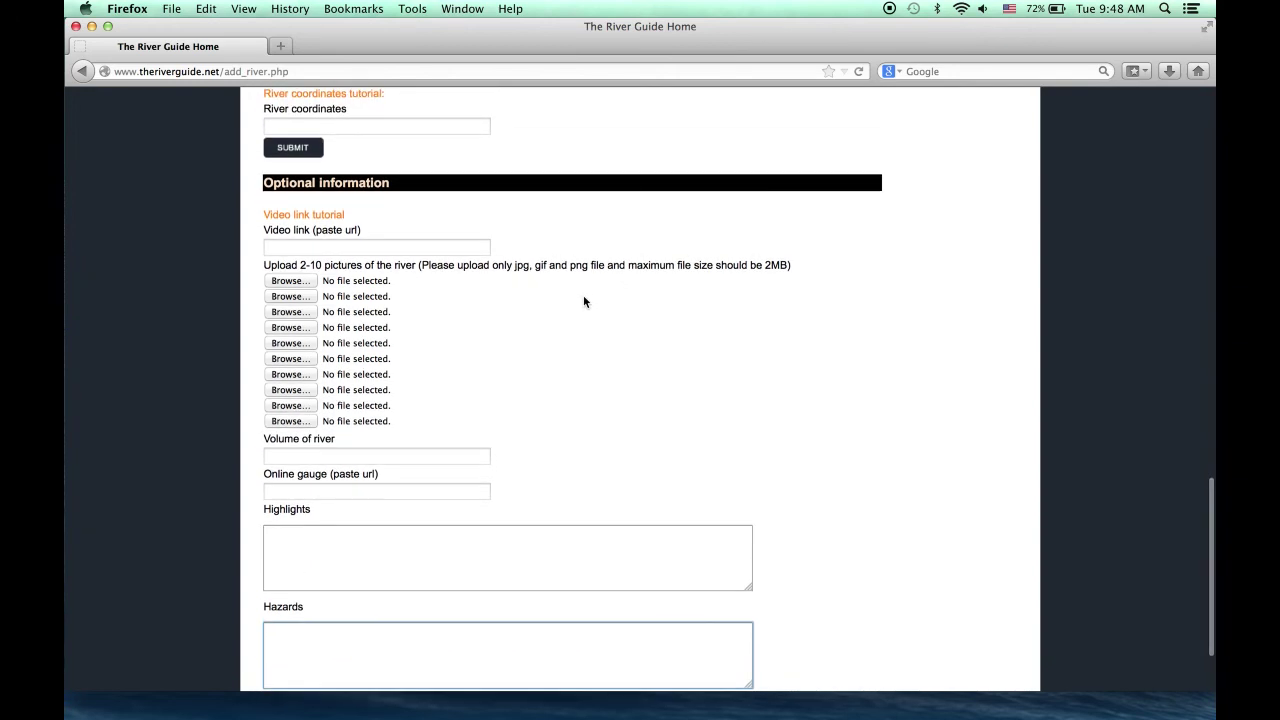
scroll(585, 302, down, 2)
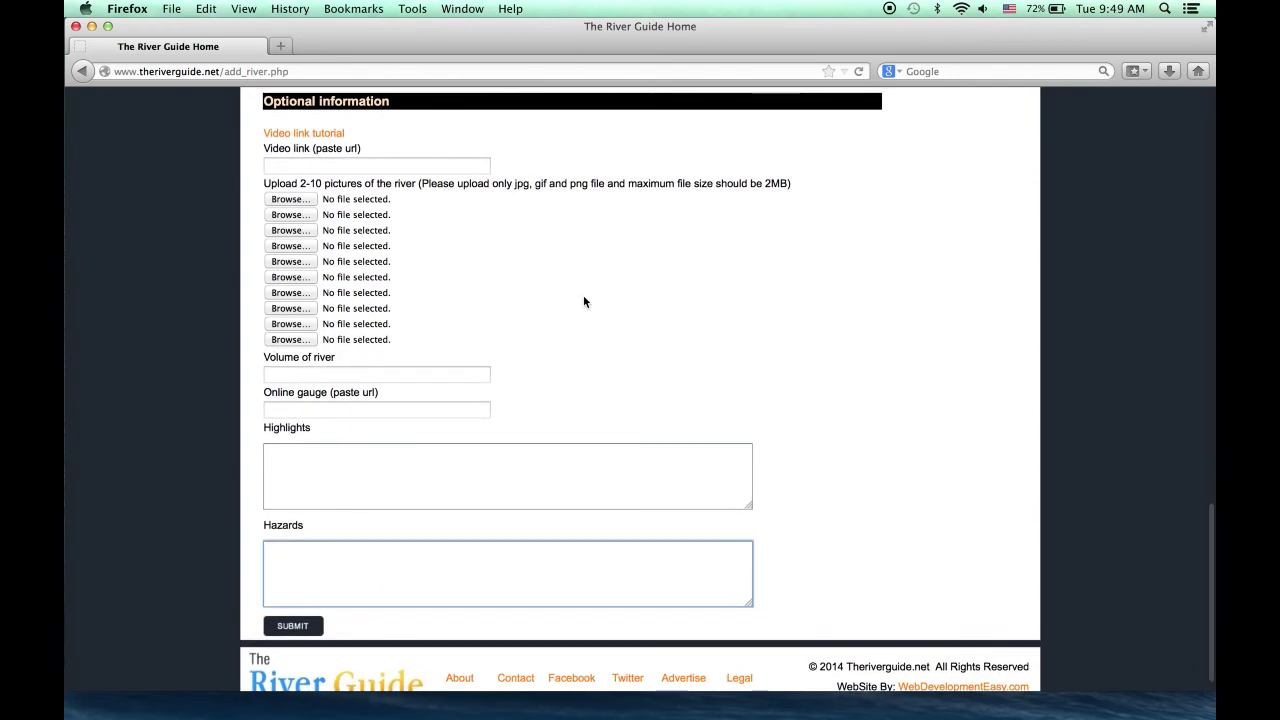
Step: Open the site's Info page and read through the description of The River Guide's features
scroll(583, 295, up, 15)
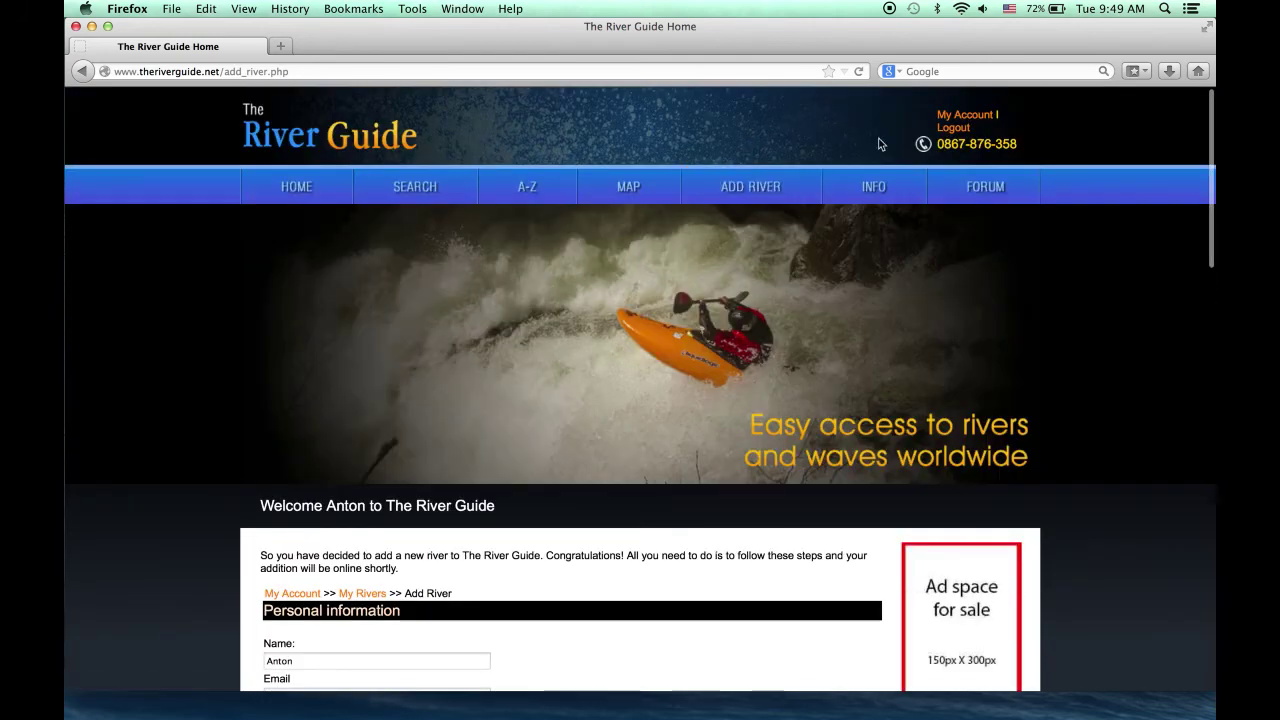
click(874, 188)
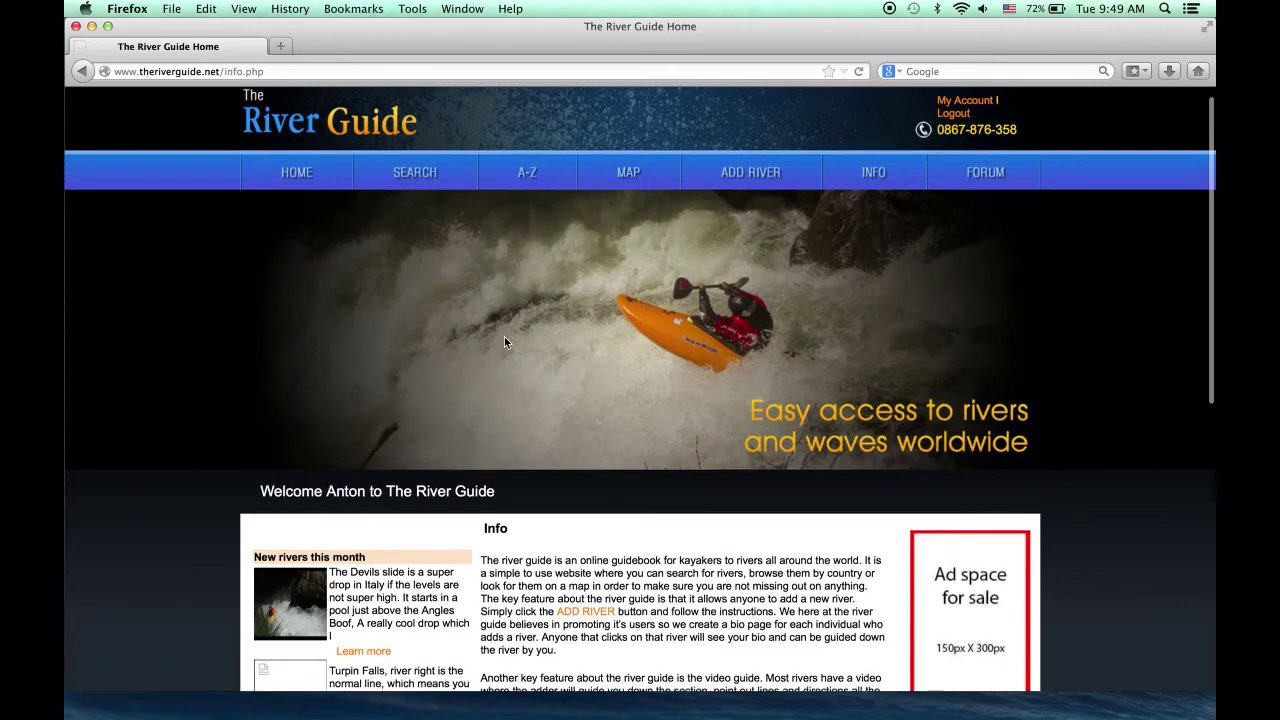
scroll(504, 336, down, 5)
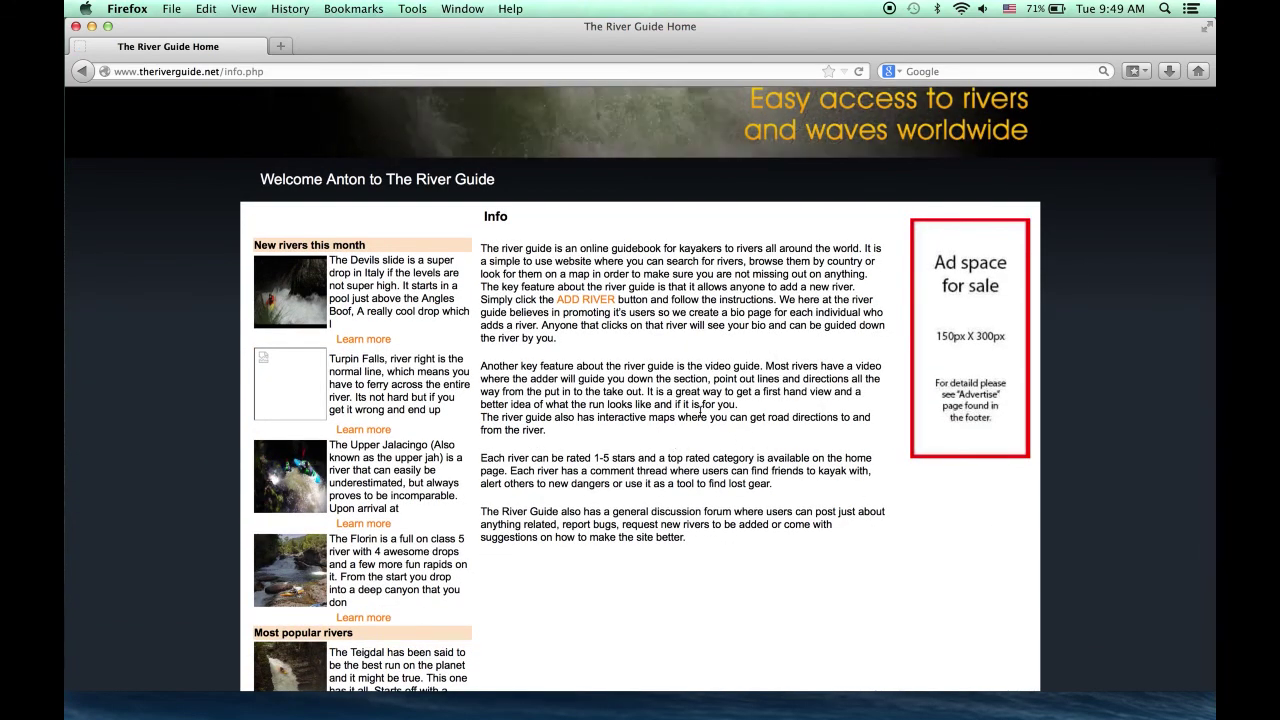
Step: Open the forum to view its discussion boards, and return to the Info page text
scroll(699, 411, up, 5)
click(992, 190)
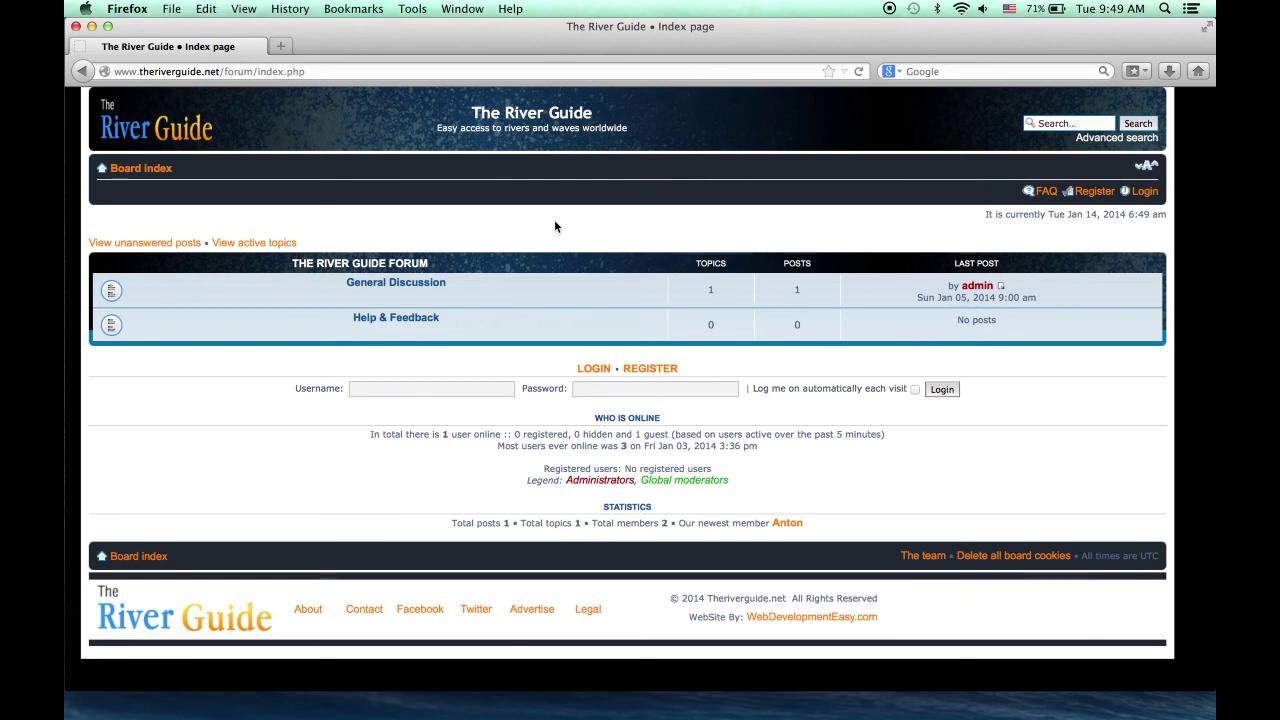
click(82, 71)
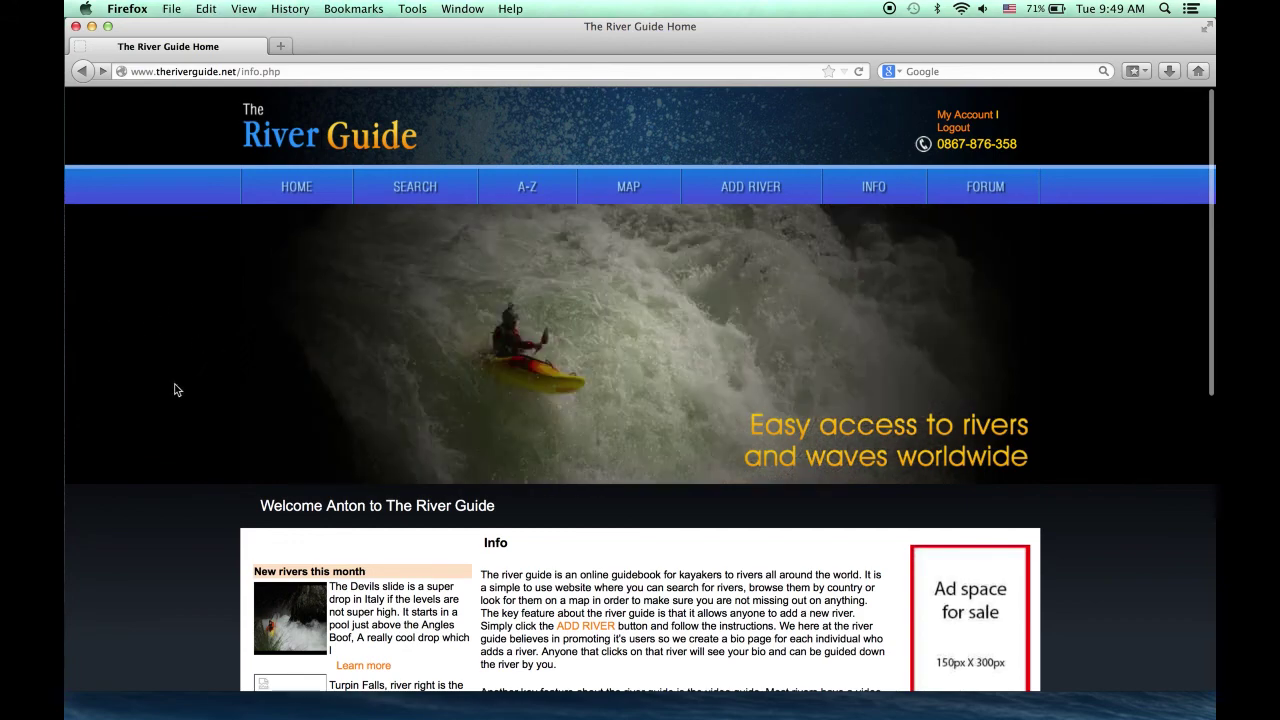
scroll(173, 393, down, 5)
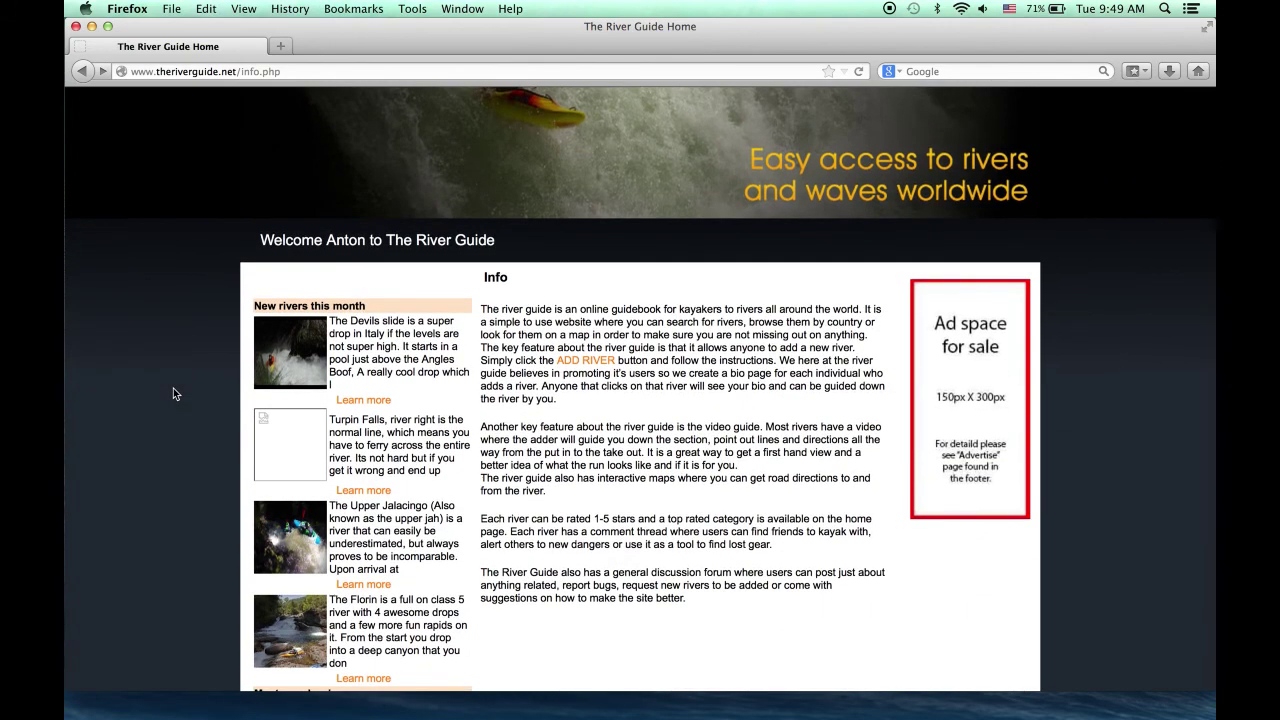